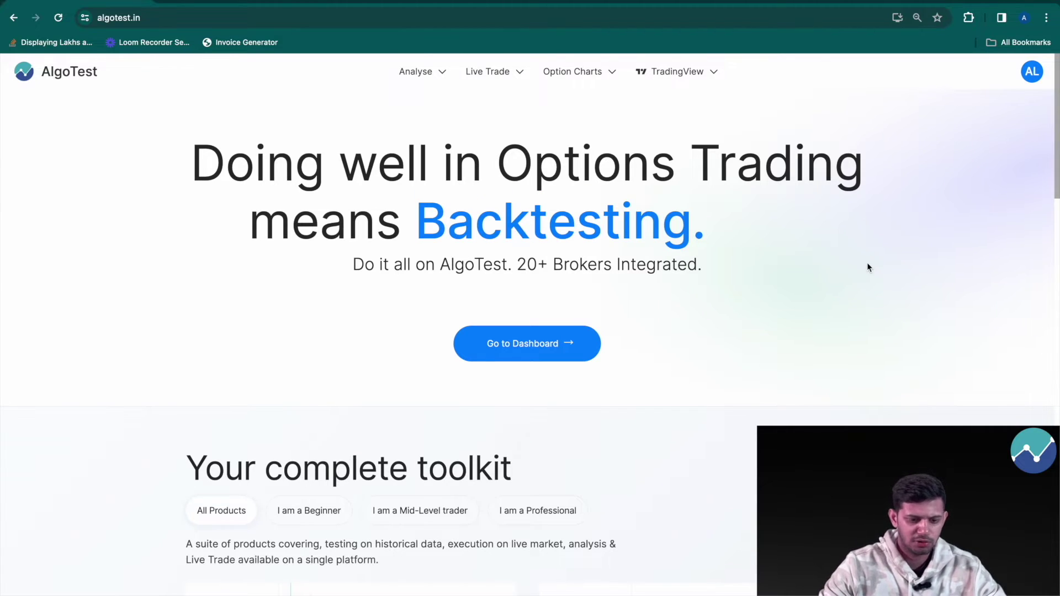
Go to the dashboard, dismiss the sale popup and start a new strategy from Saved Strategies.
{"action": "left_click", "coordinate": [551, 351]}
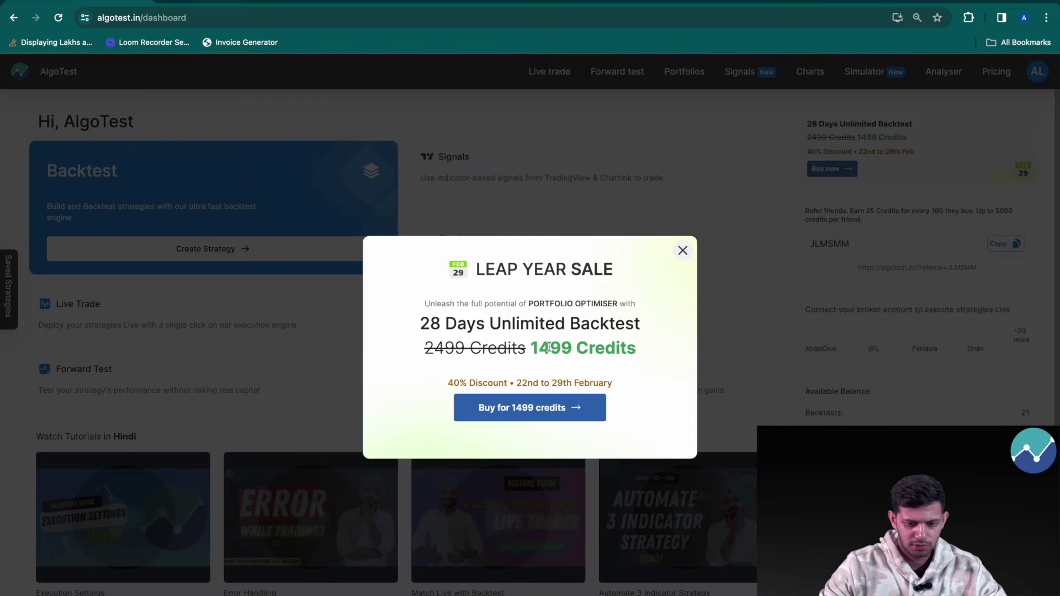
{"action": "left_click", "coordinate": [682, 251]}
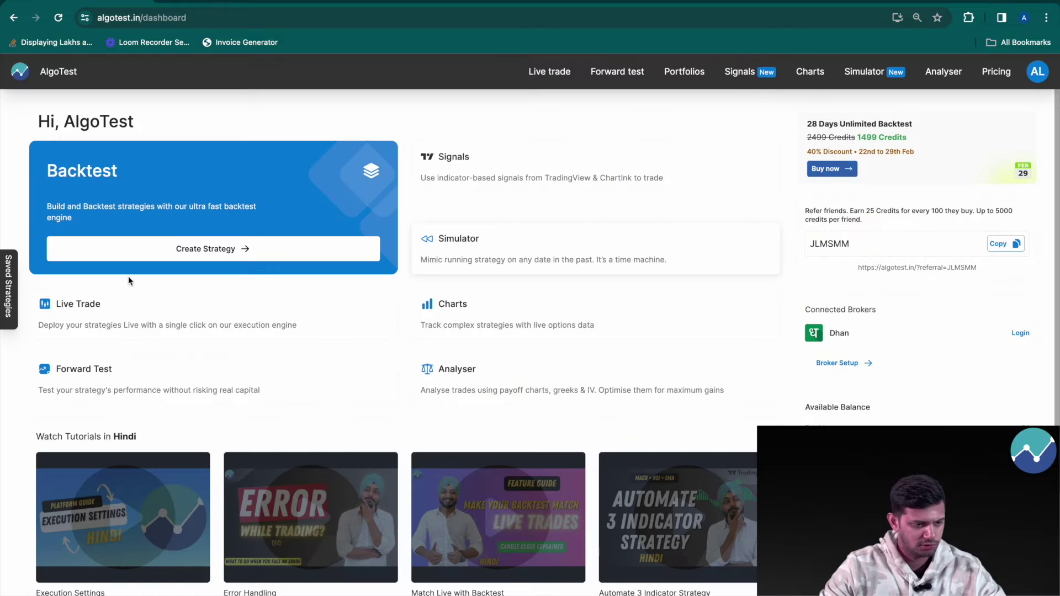
{"action": "left_click", "coordinate": [13, 276]}
{"action": "left_click", "coordinate": [59, 162]}
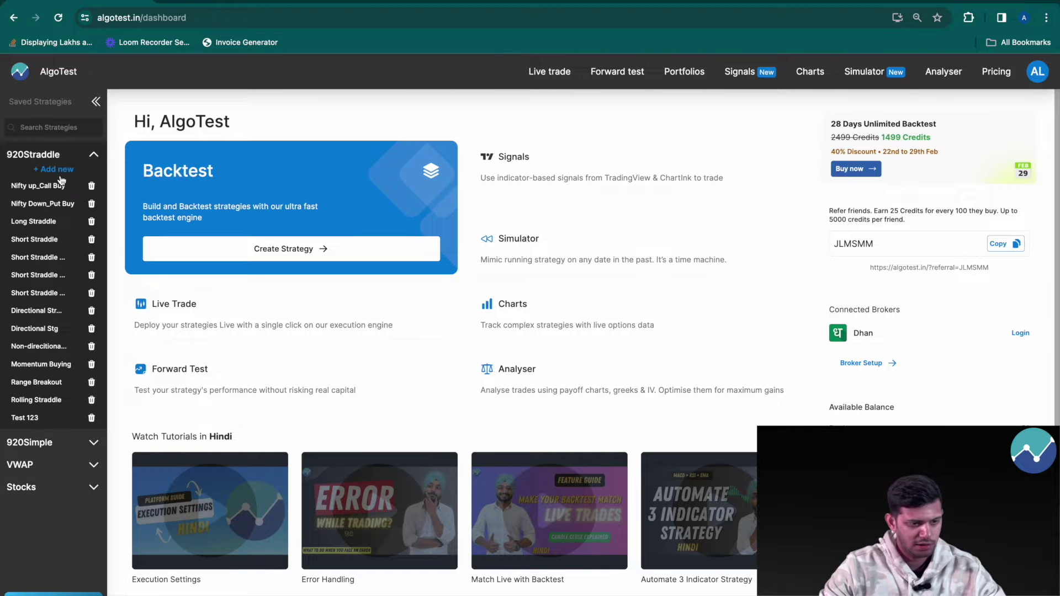
{"action": "left_click", "coordinate": [61, 185]}
{"action": "left_click", "coordinate": [96, 102]}
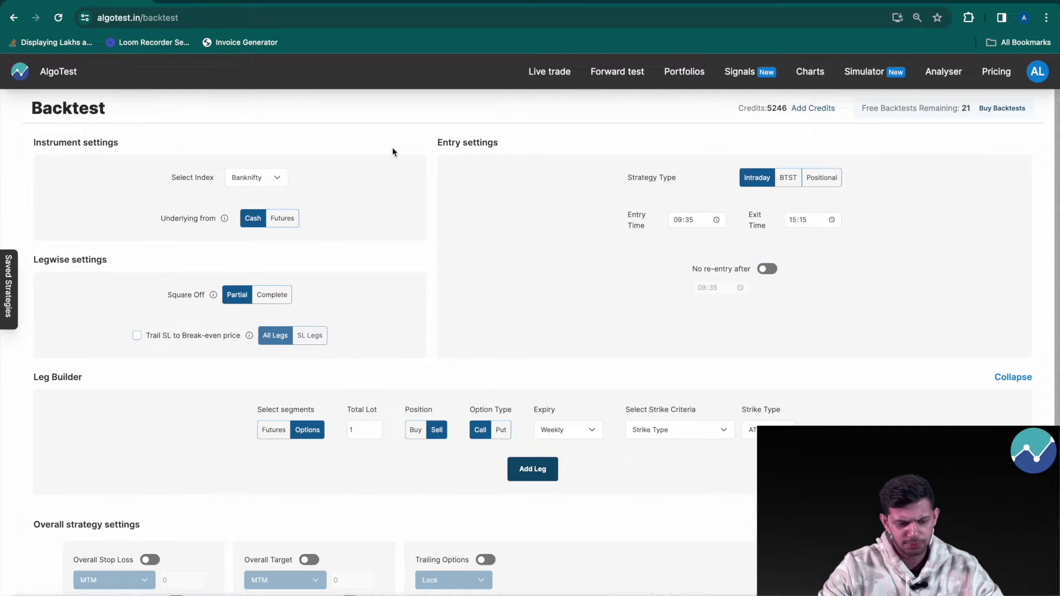
Add a sold weekly ATM call and a sold ATM put leg, enabling stop loss on leg 1.
{"action": "scroll", "coordinate": [520, 275], "scroll_direction": "down", "scroll_amount": 2}
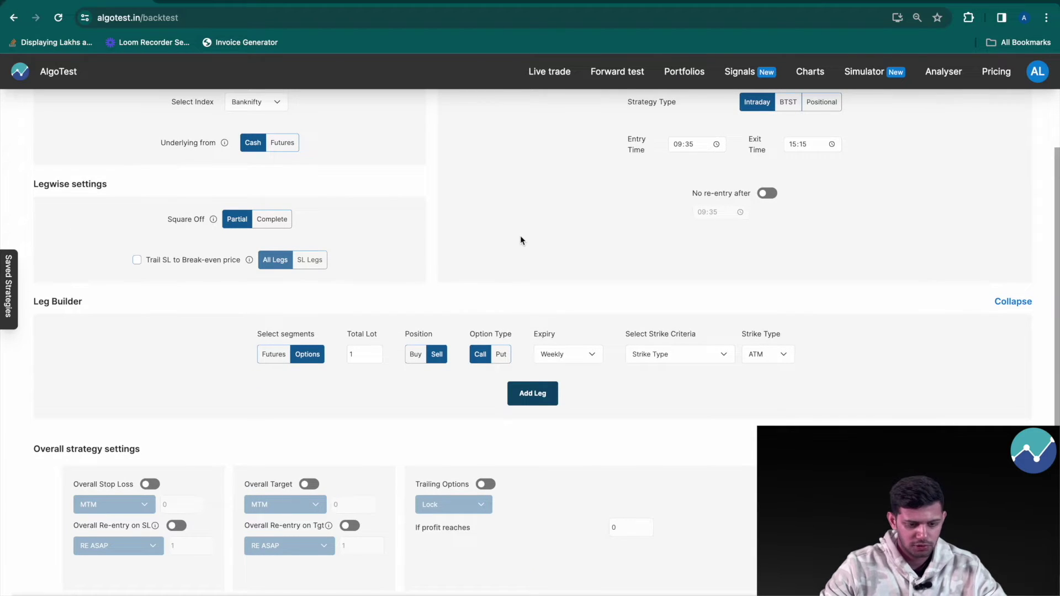
{"action": "left_click", "coordinate": [547, 392]}
{"action": "left_click", "coordinate": [502, 185]}
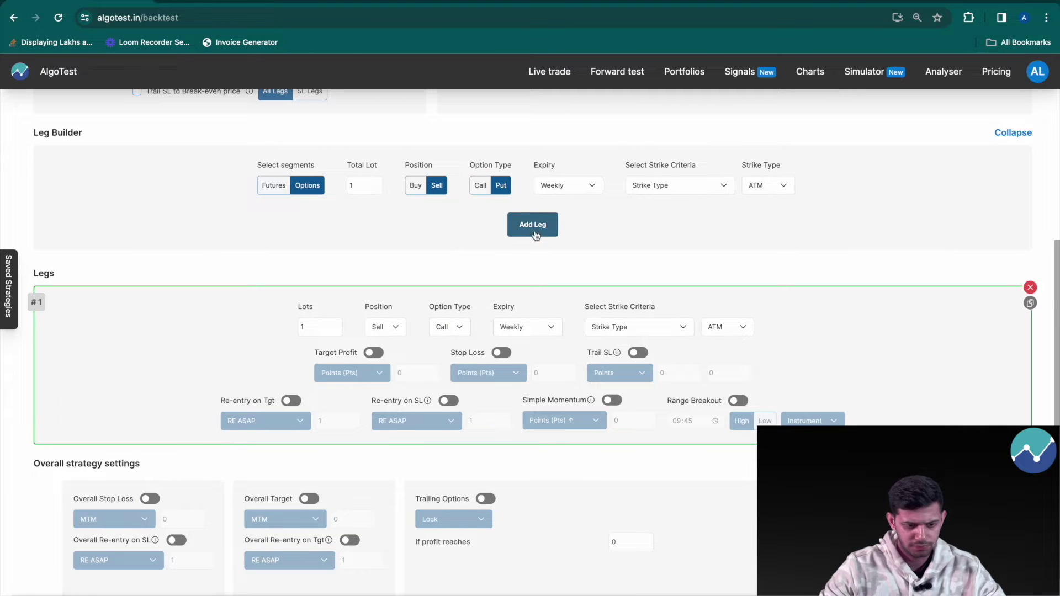
{"action": "left_click", "coordinate": [532, 225]}
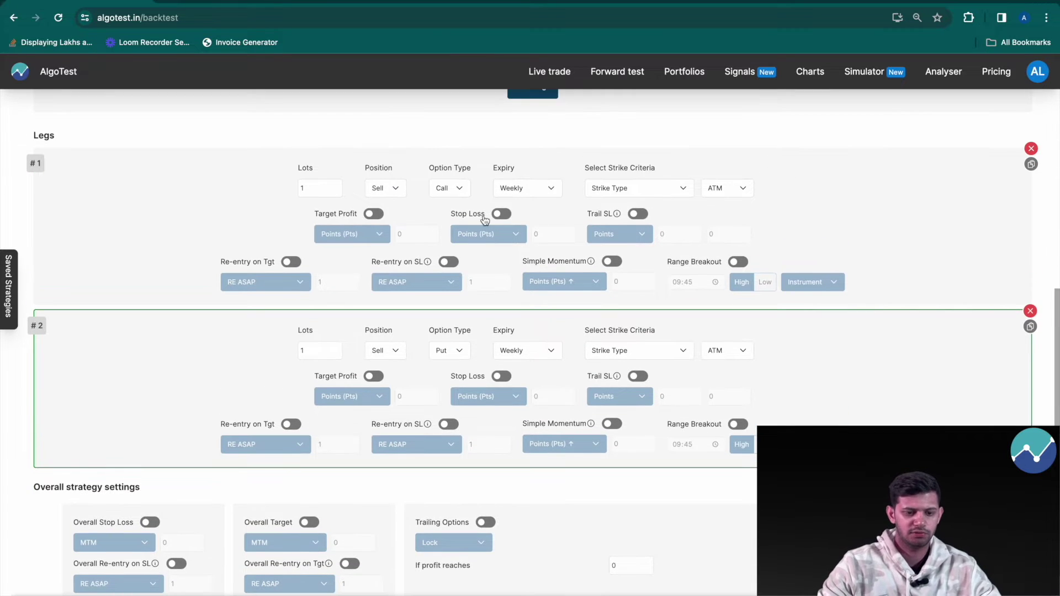
{"action": "left_click", "coordinate": [485, 215]}
Set a 30% stop loss on both legs.
{"action": "left_click", "coordinate": [497, 238]}
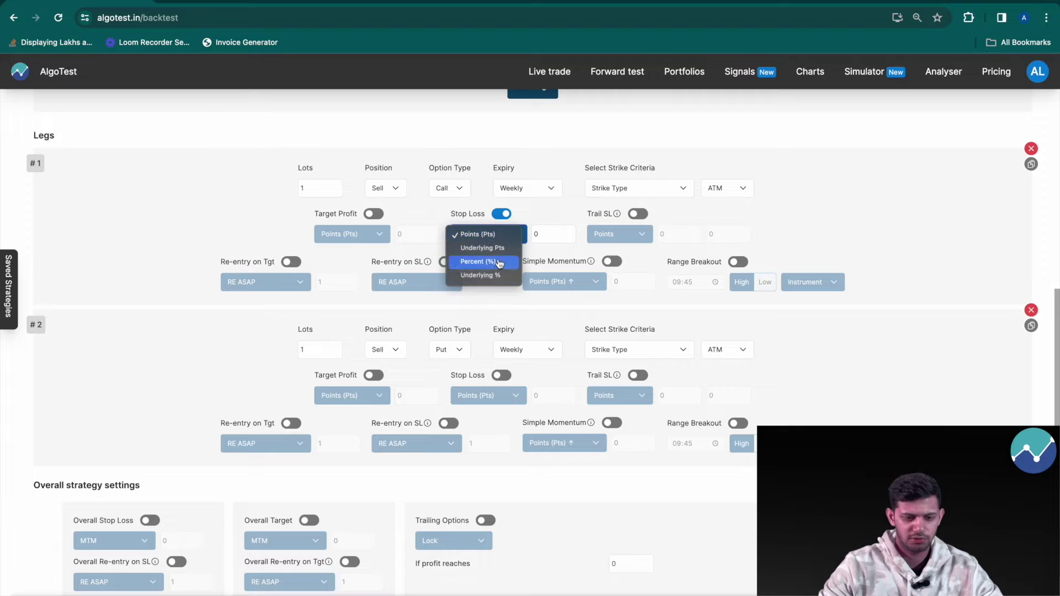
{"action": "left_click", "coordinate": [478, 261]}
{"action": "left_click", "coordinate": [535, 235]}
{"action": "type", "text": "30"}
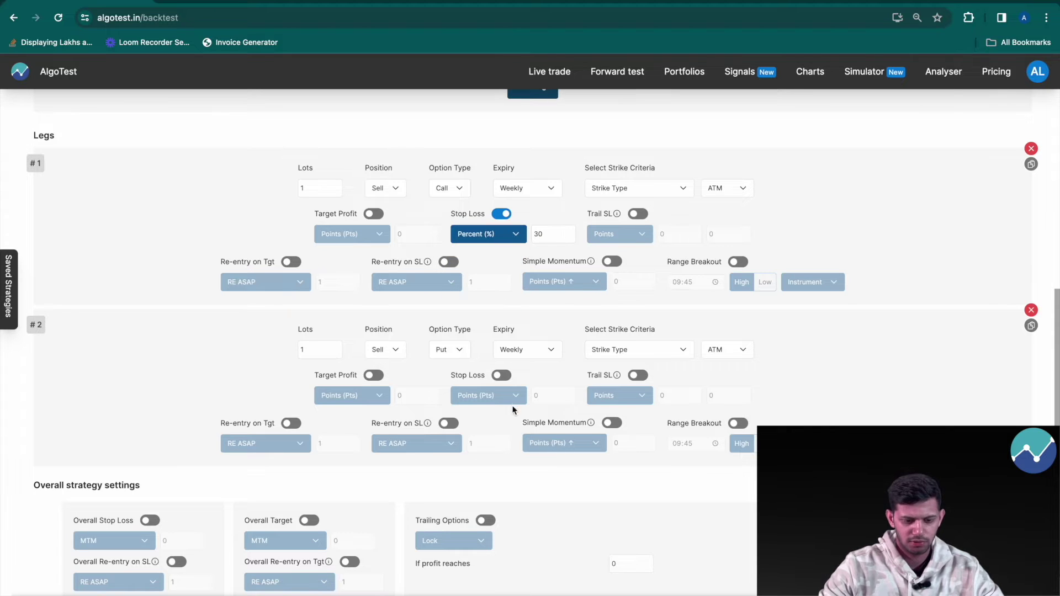
{"action": "left_click", "coordinate": [502, 376]}
{"action": "left_click", "coordinate": [513, 397]}
{"action": "left_click", "coordinate": [478, 423]}
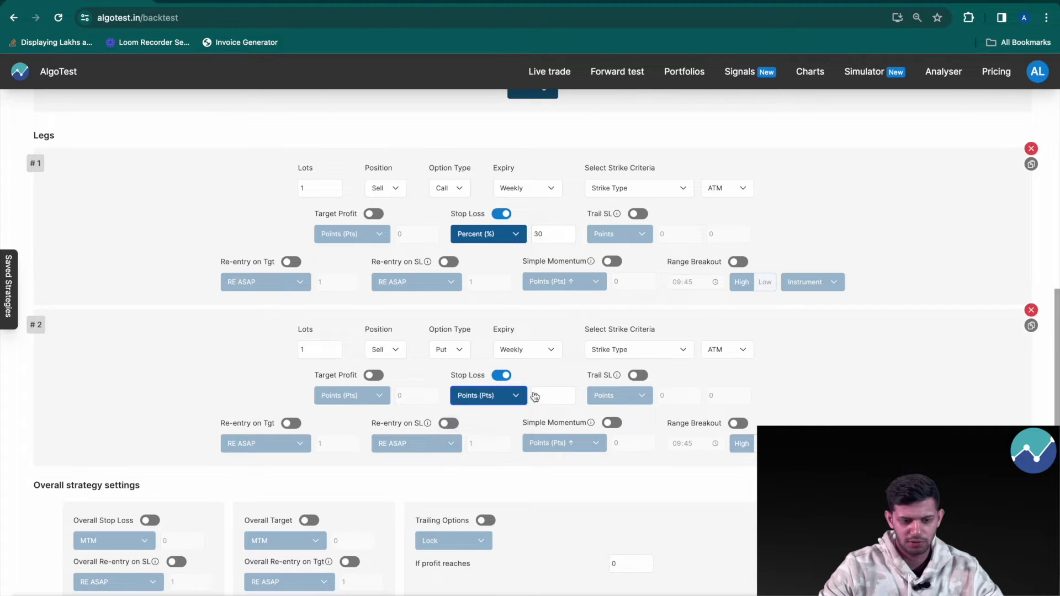
{"action": "left_click", "coordinate": [544, 395]}
{"action": "type", "text": "30"}
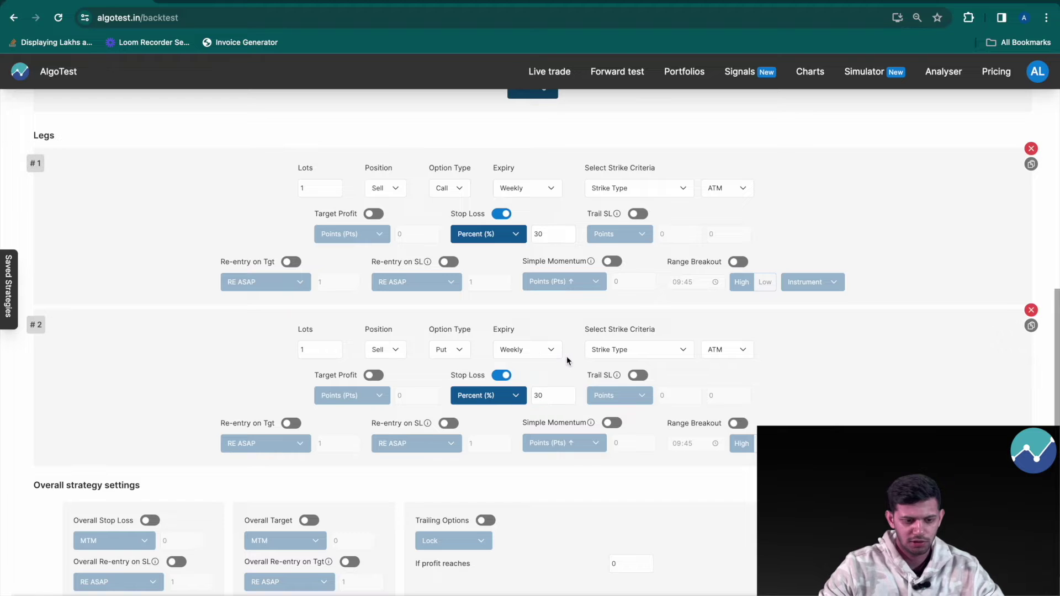
Enable re-entry on SL with RE ASAP mode for both legs.
{"action": "left_click", "coordinate": [450, 263]}
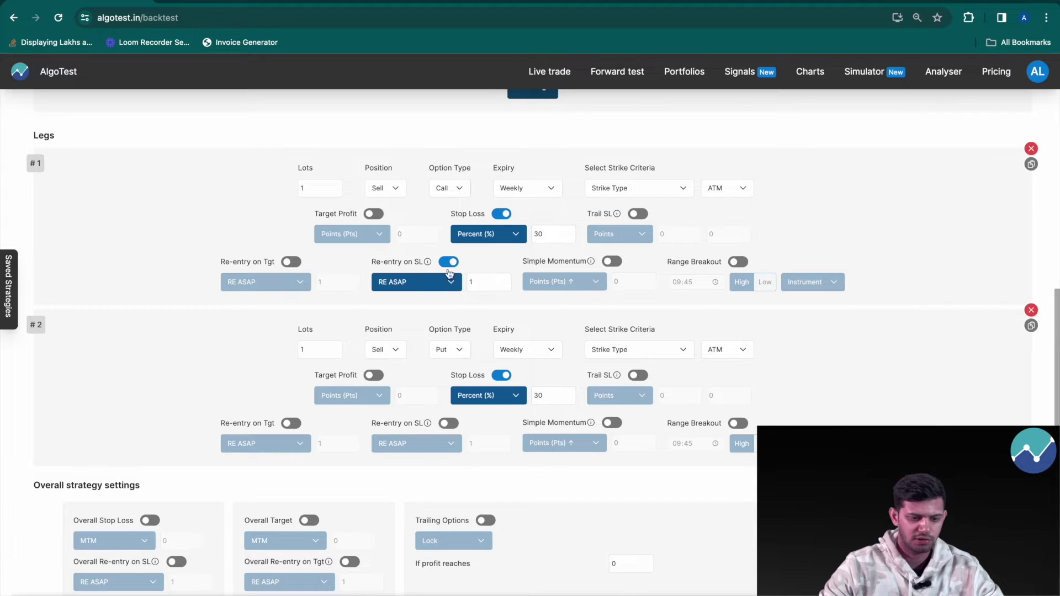
{"action": "left_click", "coordinate": [444, 284]}
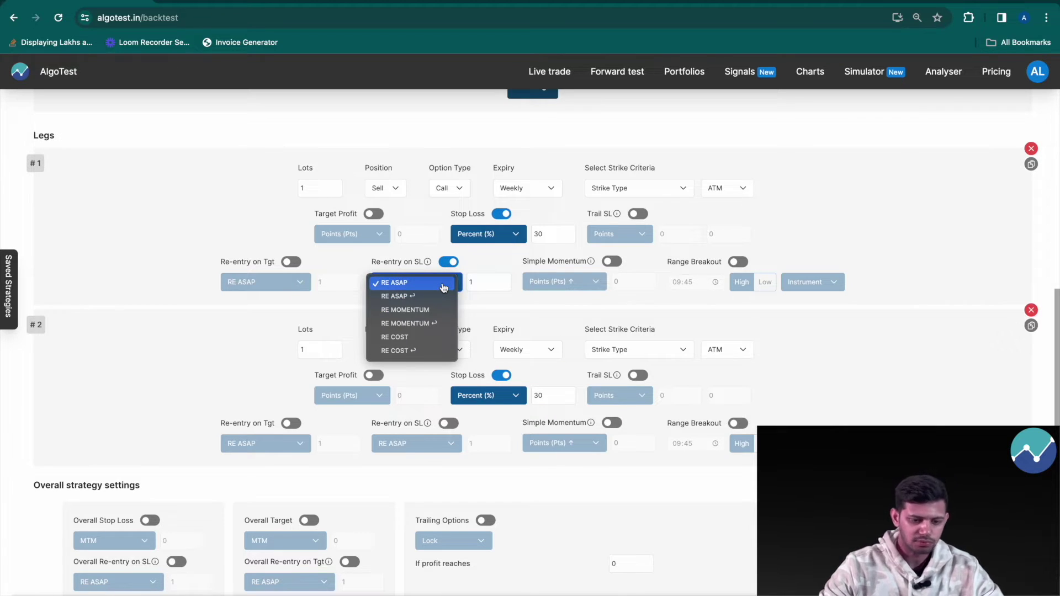
{"action": "left_click", "coordinate": [444, 285]}
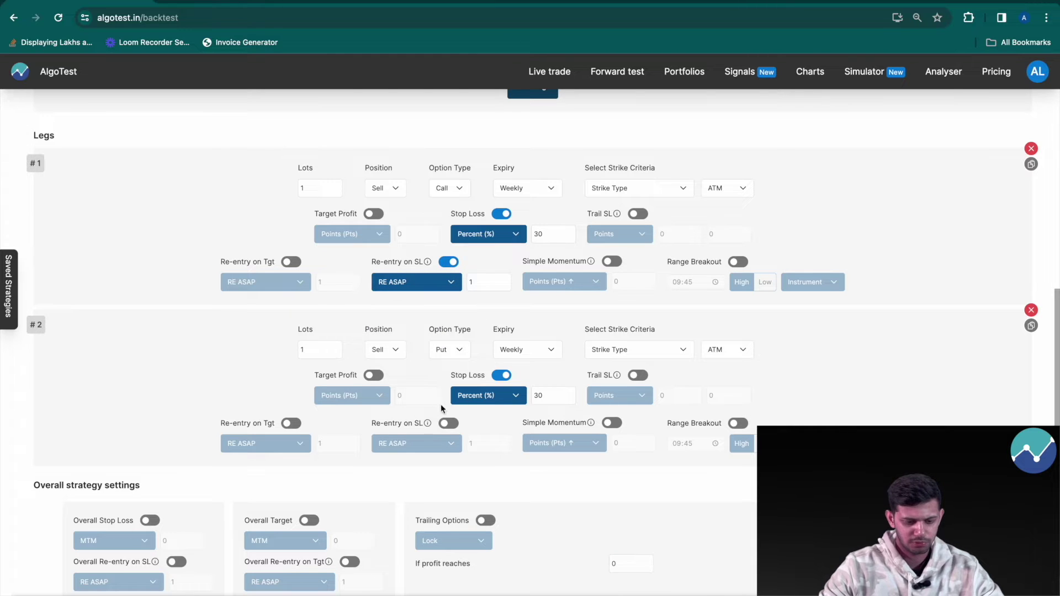
{"action": "left_click", "coordinate": [447, 426]}
{"action": "left_click", "coordinate": [447, 425]}
{"action": "left_click", "coordinate": [447, 425]}
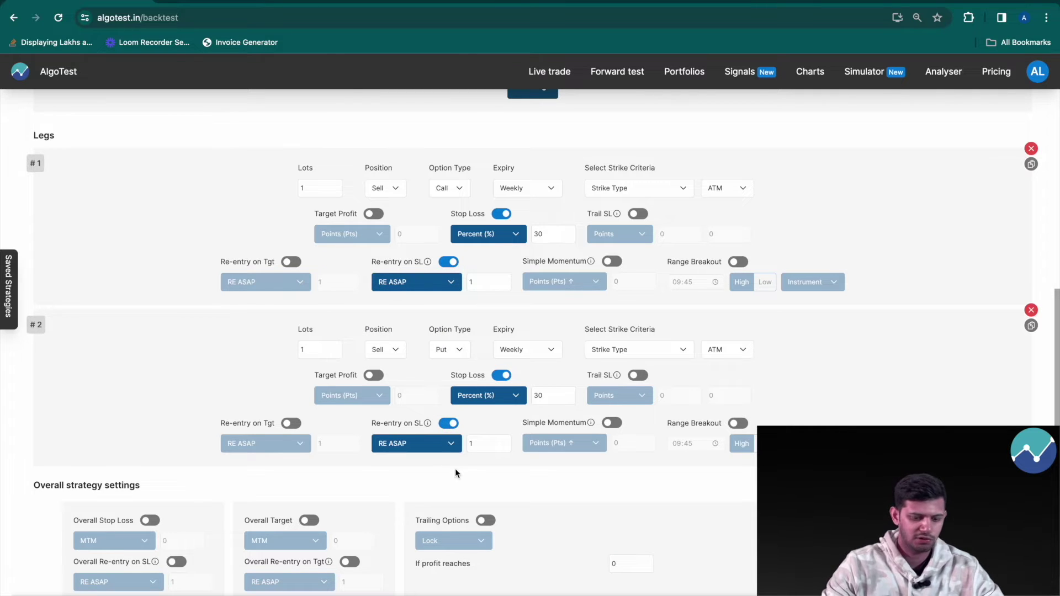
Set the re-entry count to 5 on both legs.
{"action": "left_click", "coordinate": [475, 282]}
{"action": "key", "text": "BackSpace"}
{"action": "type", "text": "5"}
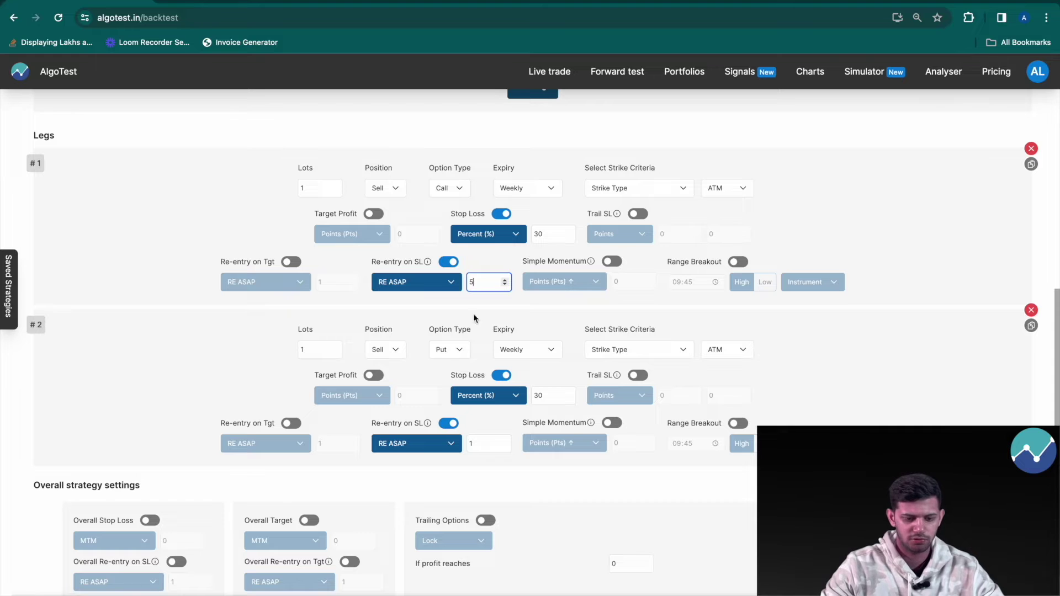
{"action": "left_click", "coordinate": [475, 443]}
{"action": "key", "text": "BackSpace"}
{"action": "type", "text": "5"}
{"action": "scroll", "coordinate": [889, 396], "scroll_direction": "up", "scroll_amount": 2}
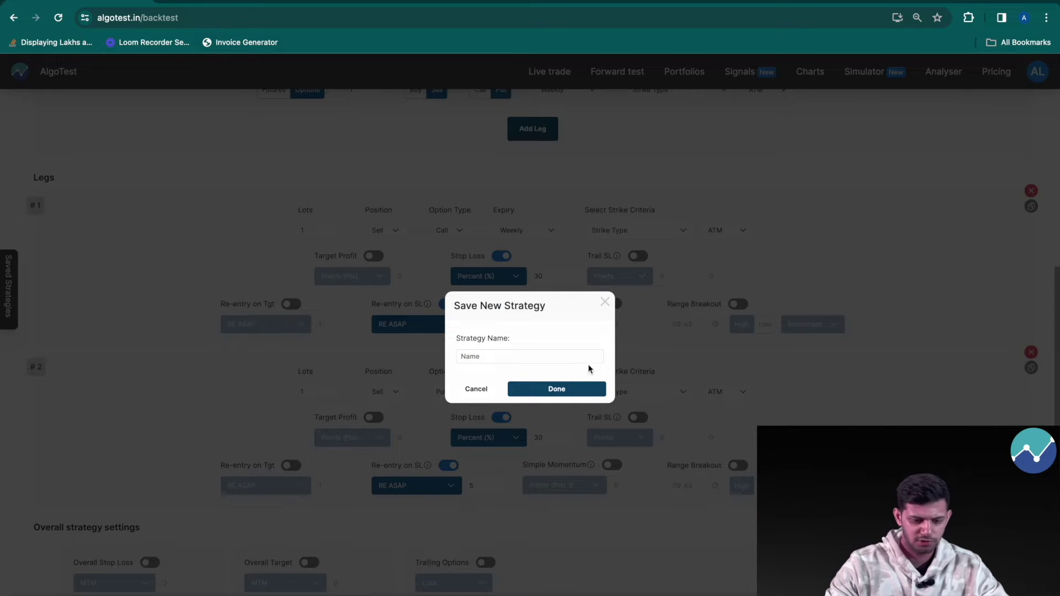
Save the strategy as 'Re-ASAP' and go to the Live Deployment page.
{"action": "left_click", "coordinate": [590, 359]}
{"action": "type", "text": "Re-ASAP"}
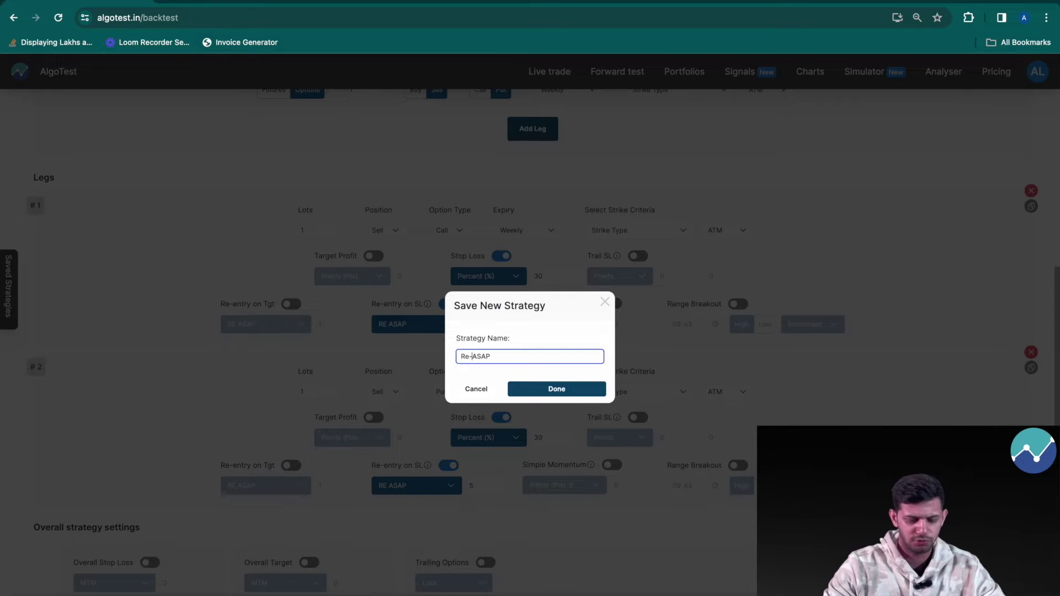
{"action": "left_click", "coordinate": [541, 388]}
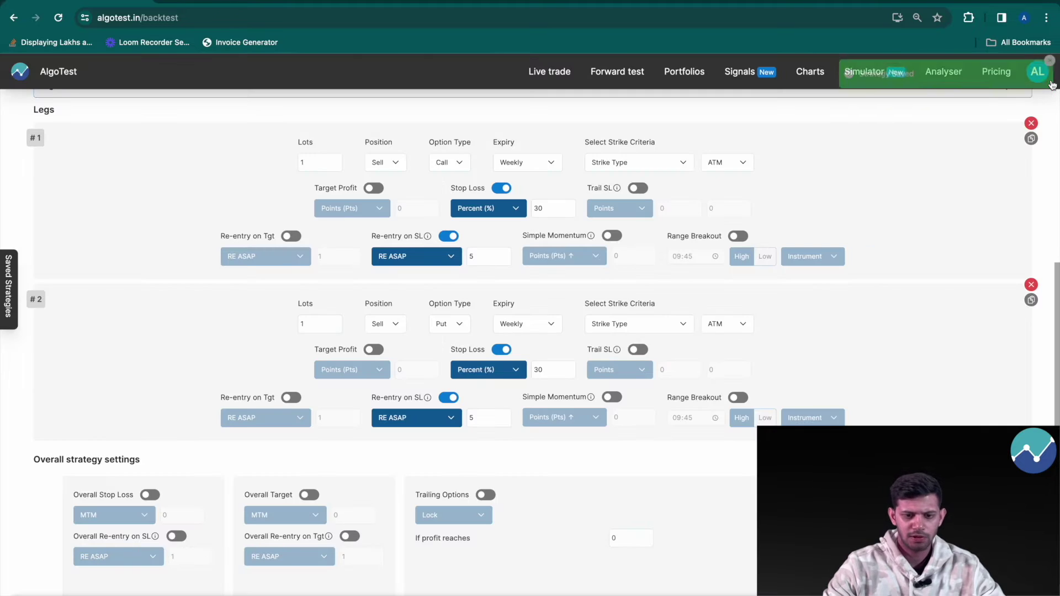
{"action": "scroll", "coordinate": [830, 171], "scroll_direction": "down", "scroll_amount": 1}
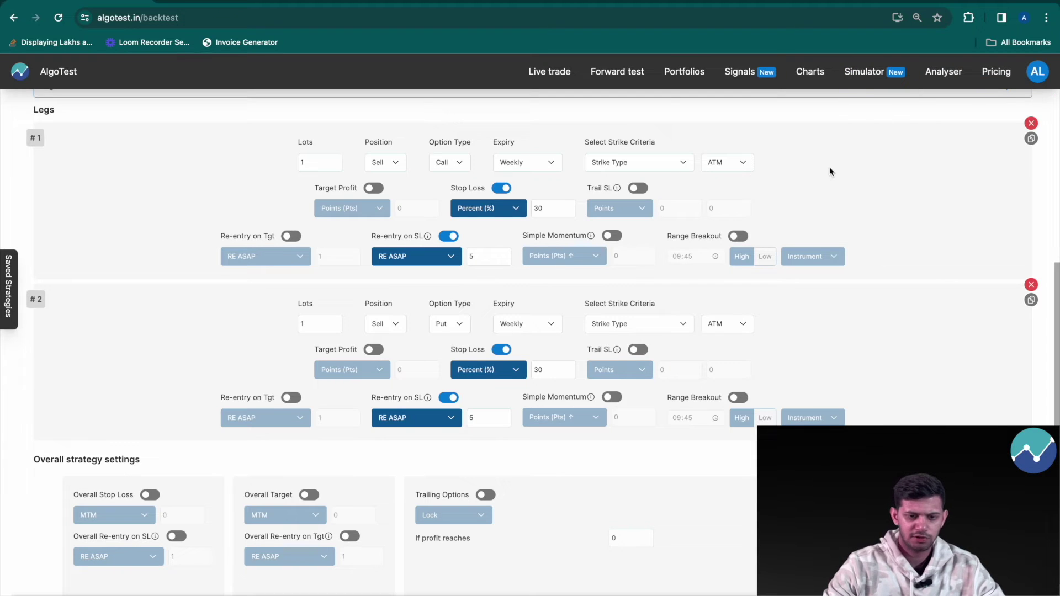
{"action": "left_click", "coordinate": [557, 72]}
Search 're-' in Live trade and open Re-ASAP's Setup Execution advanced settings.
{"action": "left_click", "coordinate": [691, 223]}
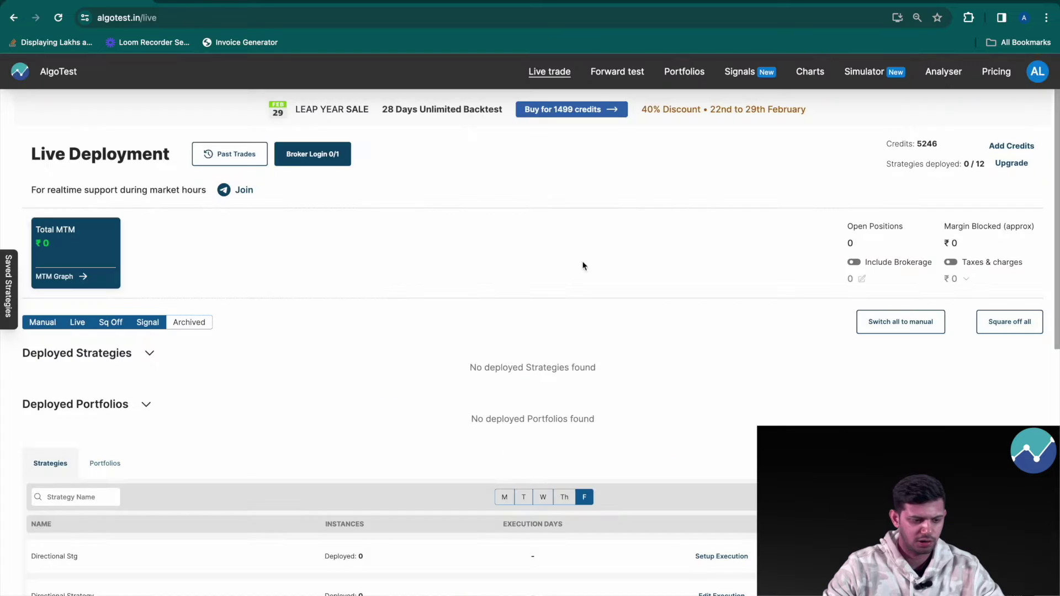
{"action": "scroll", "coordinate": [360, 374], "scroll_direction": "down", "scroll_amount": 2}
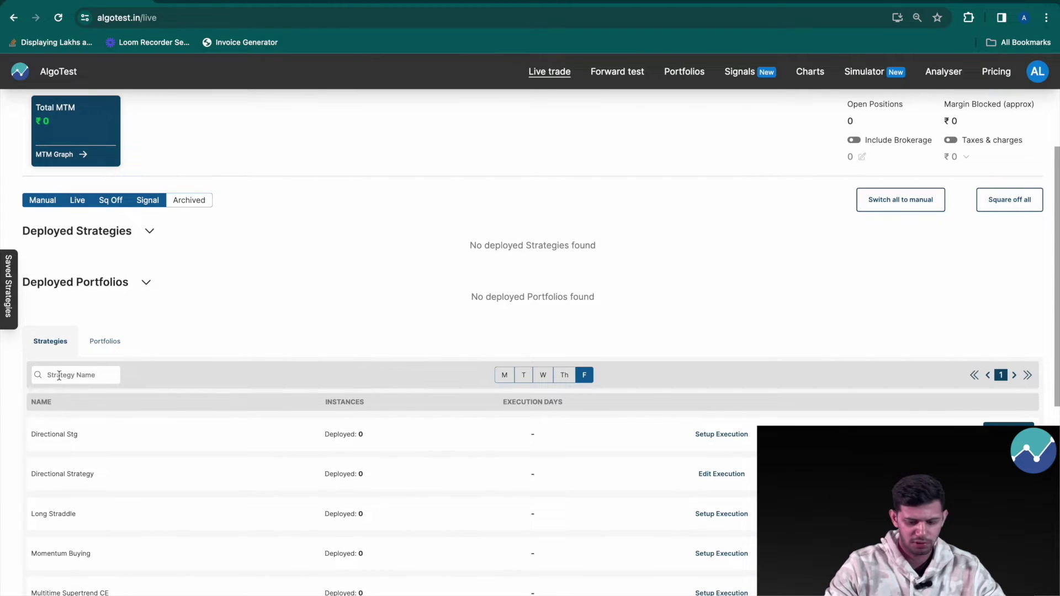
{"action": "left_click", "coordinate": [77, 381]}
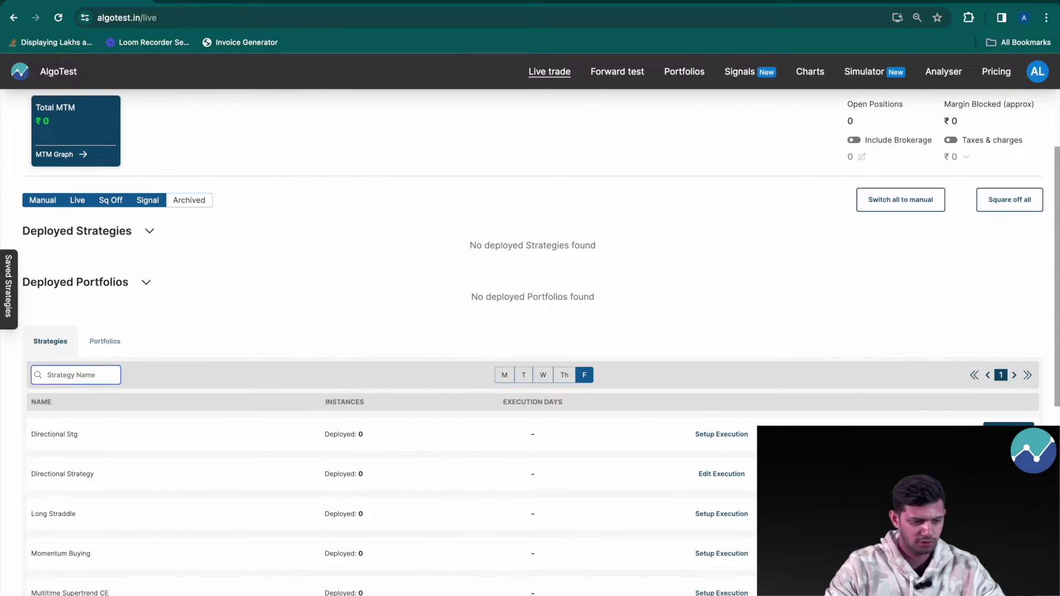
{"action": "type", "text": "re-a"}
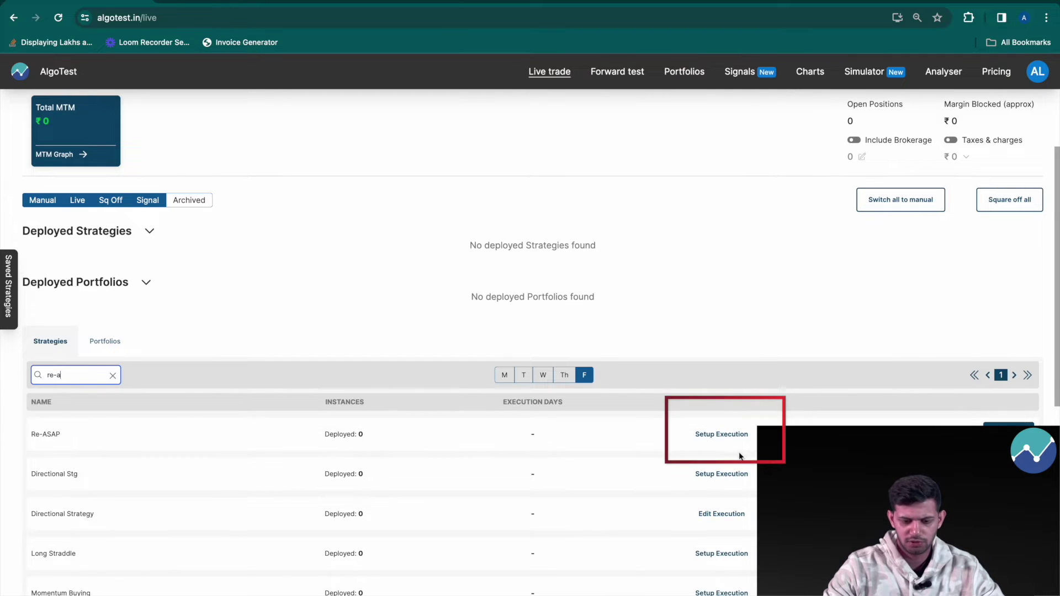
{"action": "left_click", "coordinate": [726, 435]}
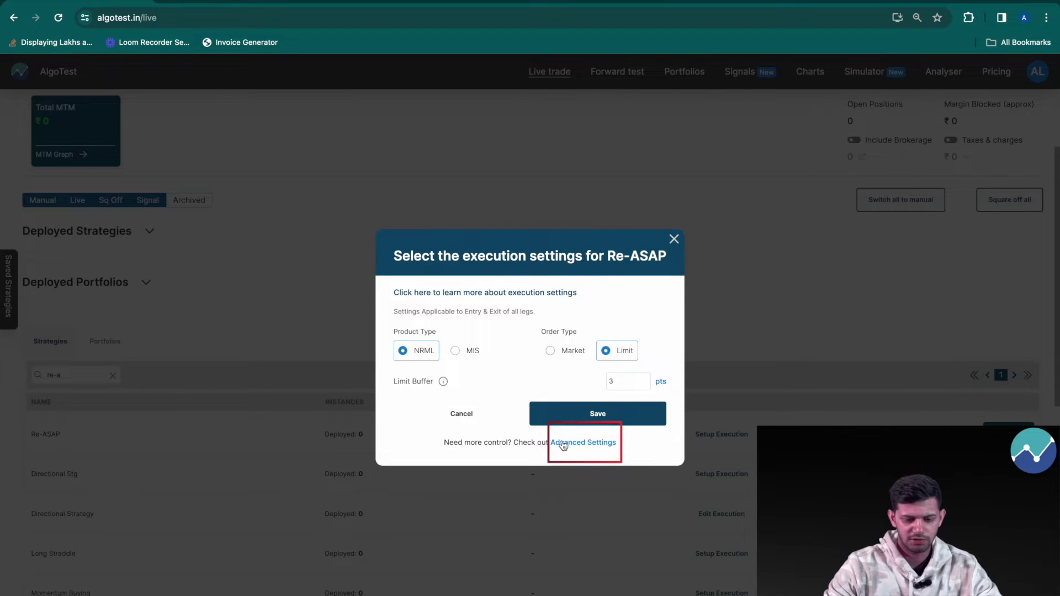
{"action": "left_click", "coordinate": [594, 446]}
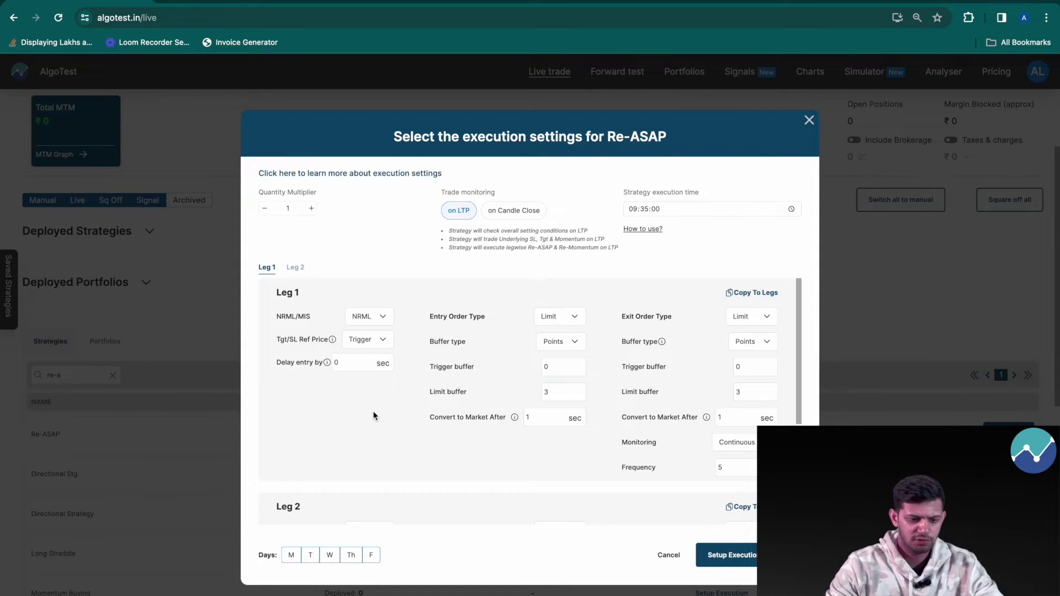
Review Re-ASAP leg 1's Tgt/SL Ref Price options, leaving it on Trigger.
{"action": "left_click", "coordinate": [386, 340]}
{"action": "left_click", "coordinate": [385, 340]}
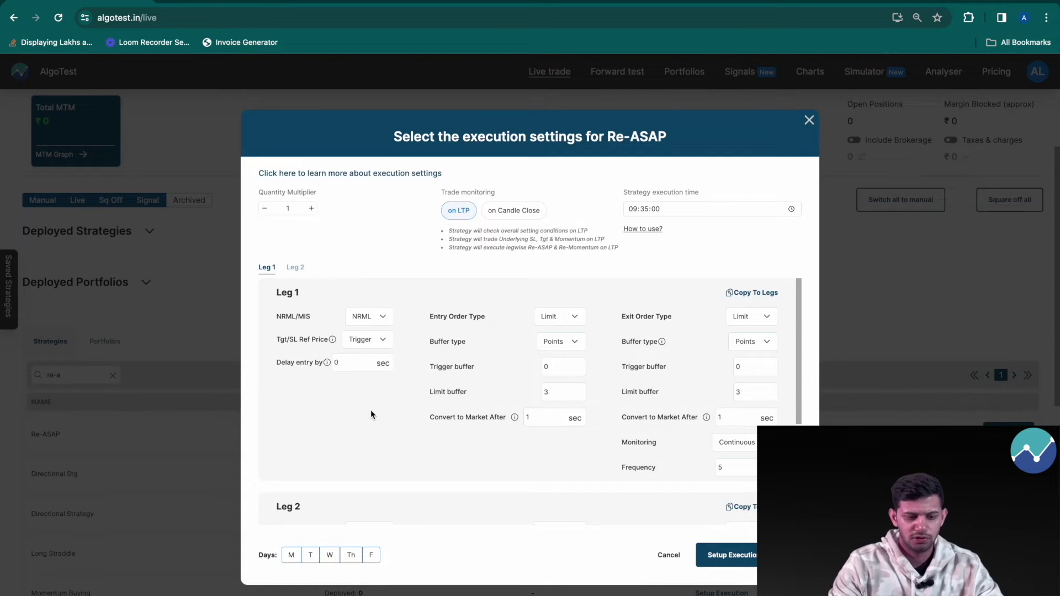
{"action": "left_click", "coordinate": [368, 339]}
Keep the Trigger reference price and switch leg 1 entry orders to Market, accepting the slippage warning.
{"action": "left_click", "coordinate": [345, 269]}
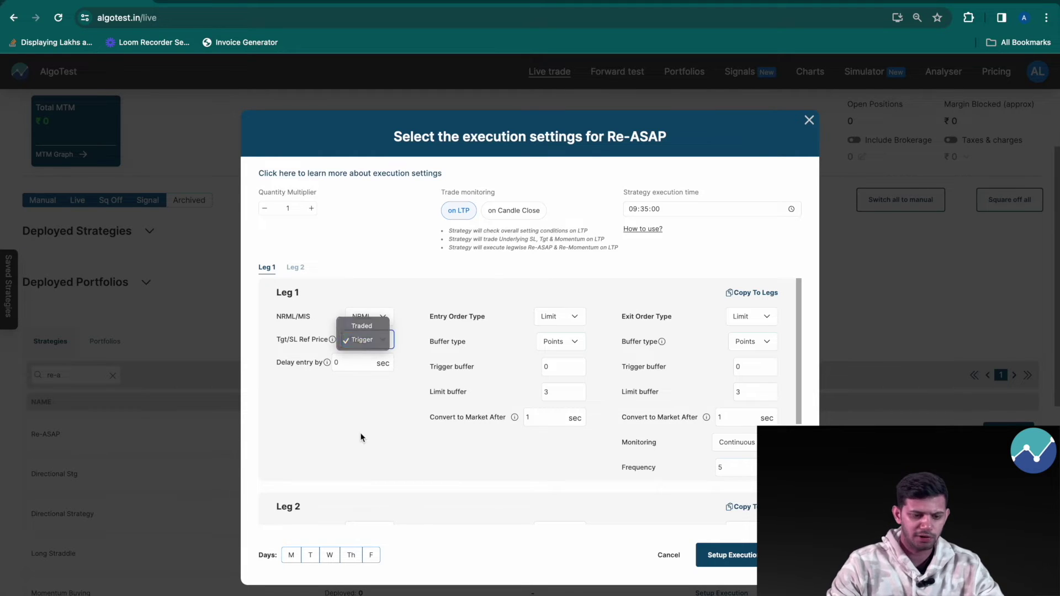
{"action": "left_click", "coordinate": [381, 343]}
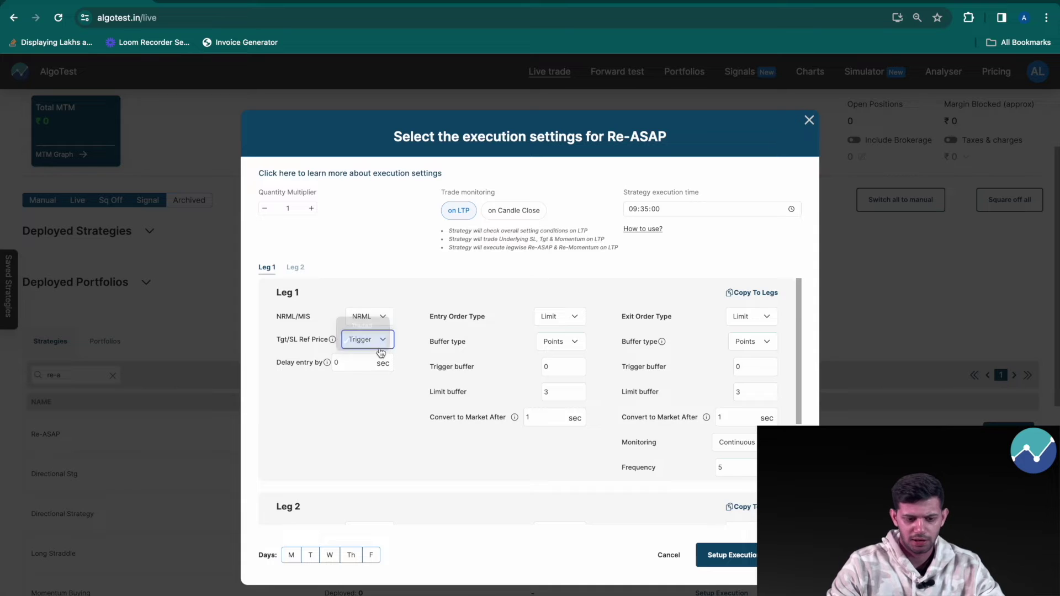
{"action": "left_click", "coordinate": [574, 322]}
{"action": "left_click", "coordinate": [555, 304]}
{"action": "left_click", "coordinate": [612, 393]}
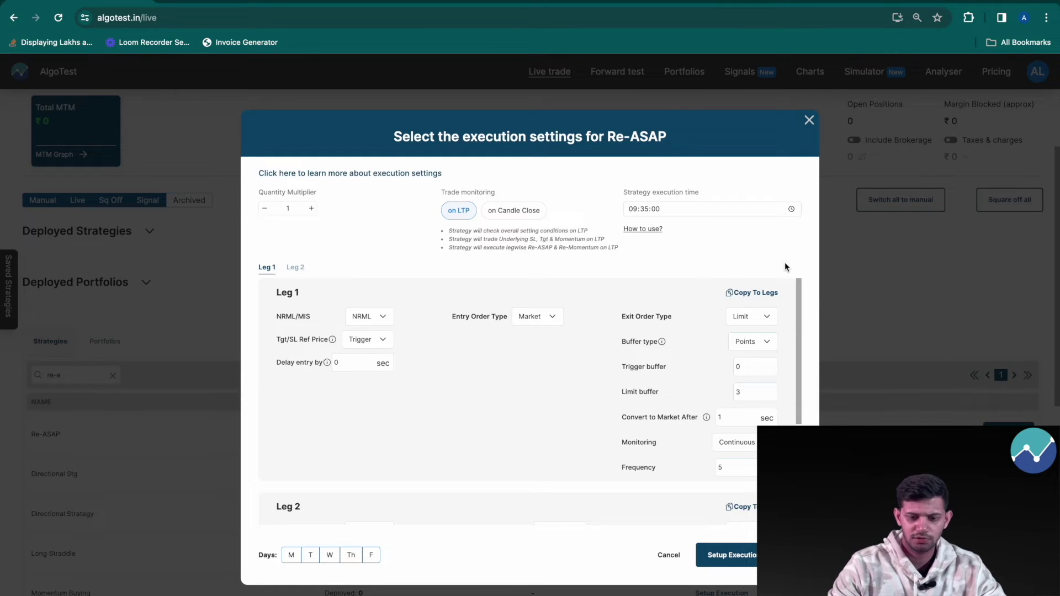
Copy Leg 1's execution settings to both legs.
{"action": "left_click", "coordinate": [761, 296]}
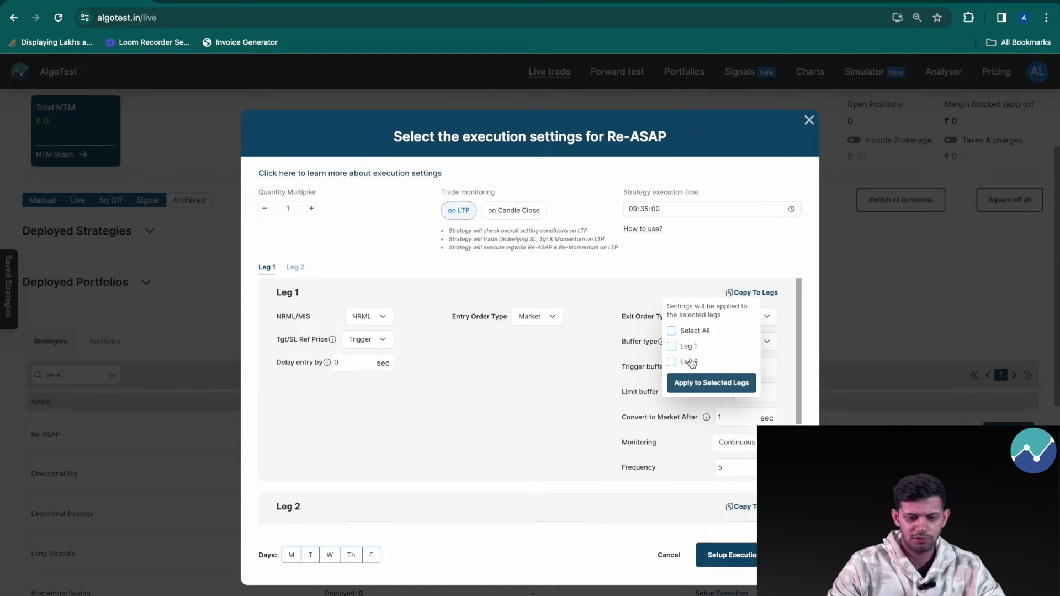
{"action": "left_click", "coordinate": [687, 333]}
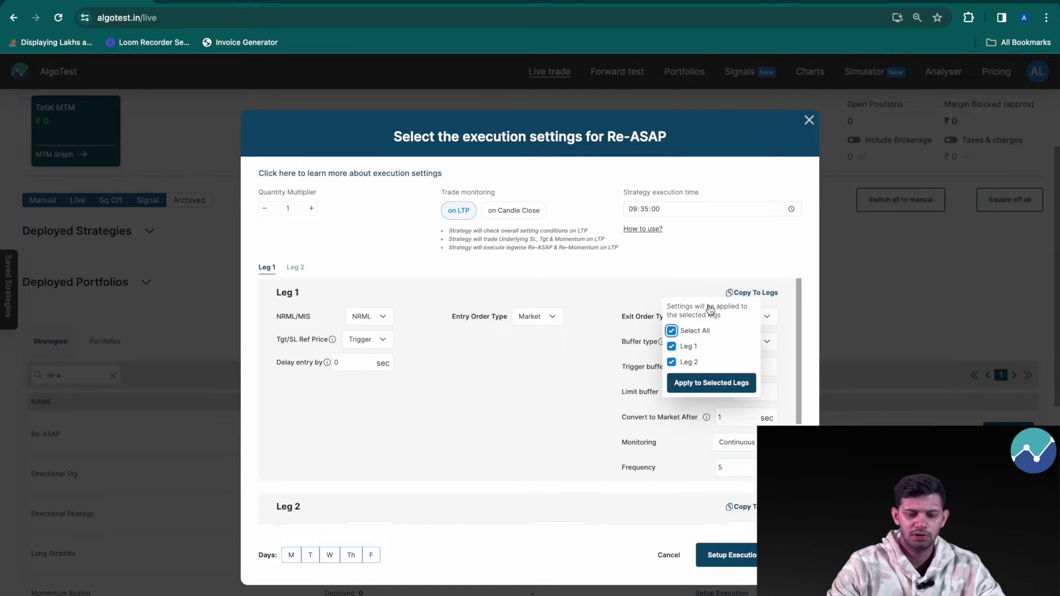
{"action": "left_click", "coordinate": [699, 390]}
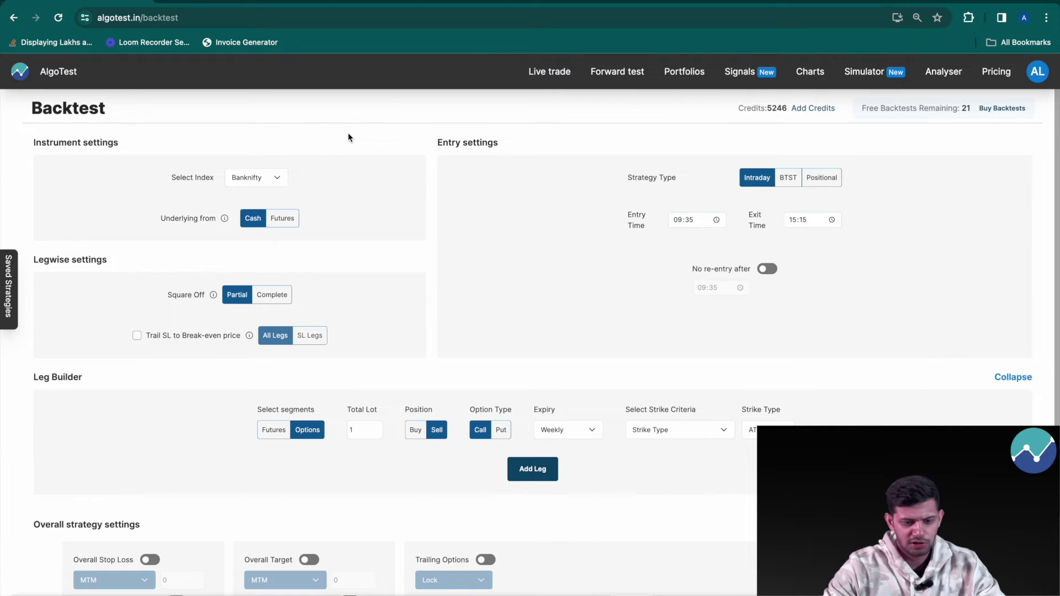
Add a buy ATM call leg and a buy ATM put leg.
{"action": "scroll", "coordinate": [348, 136], "scroll_direction": "down", "scroll_amount": 1}
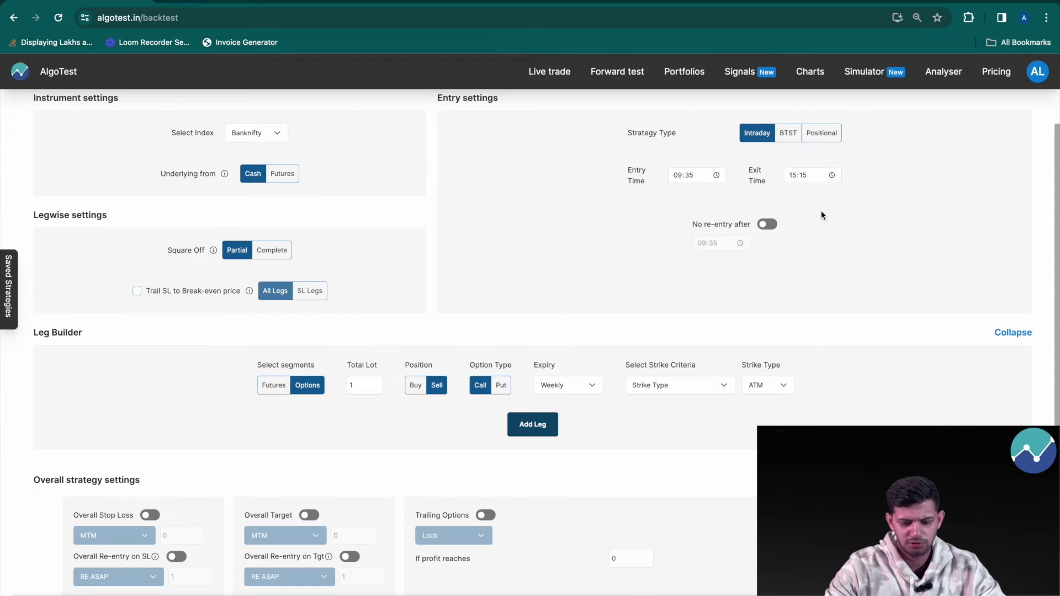
{"action": "left_click", "coordinate": [602, 306]}
{"action": "scroll", "coordinate": [602, 306], "scroll_direction": "down", "scroll_amount": 2}
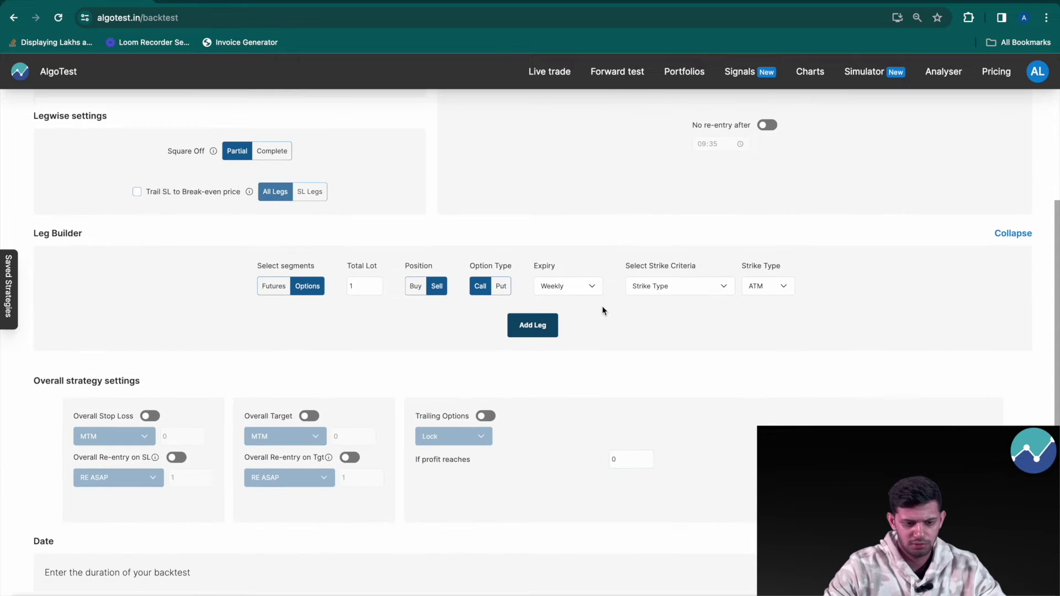
{"action": "left_click", "coordinate": [416, 286]}
{"action": "left_click", "coordinate": [532, 325]}
{"action": "scroll", "coordinate": [446, 256], "scroll_direction": "down", "scroll_amount": 2}
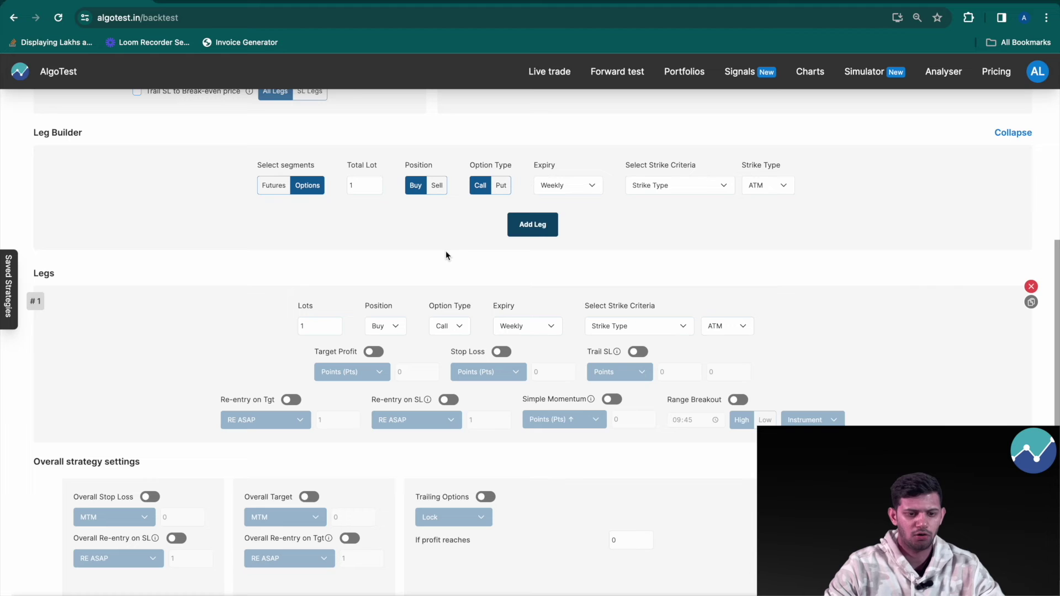
{"action": "left_click", "coordinate": [501, 185]}
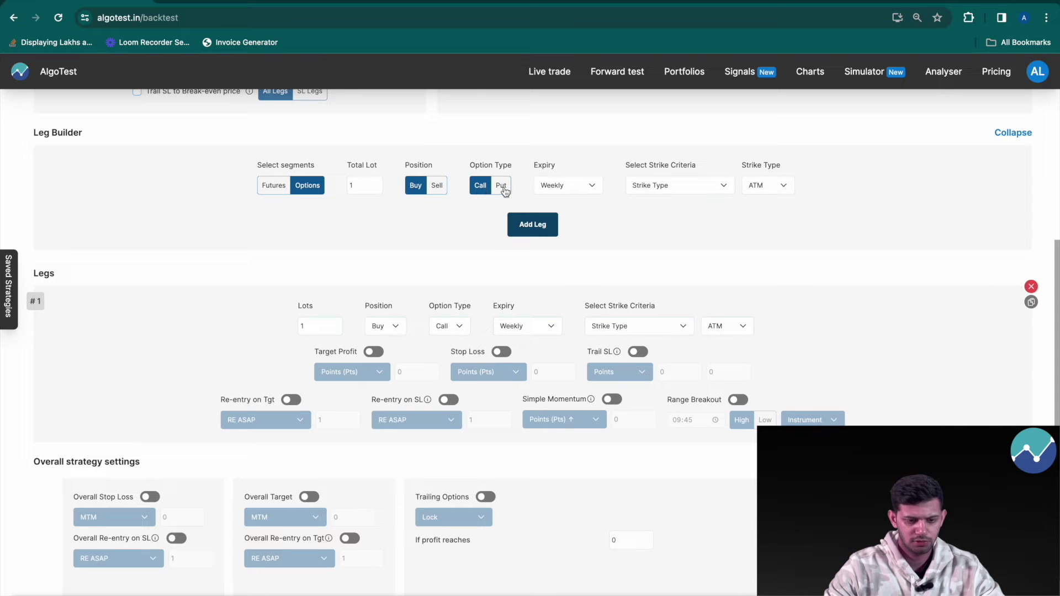
{"action": "left_click", "coordinate": [532, 224]}
{"action": "scroll", "coordinate": [483, 281], "scroll_direction": "up", "scroll_amount": 1}
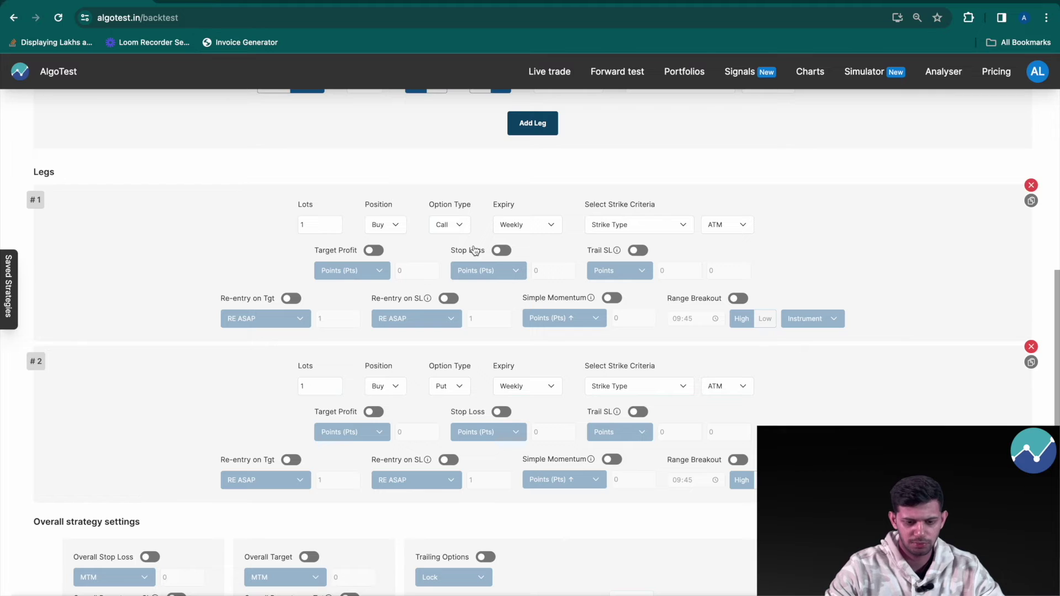
Enable 20-point simple momentum on both legs.
{"action": "left_click", "coordinate": [612, 298]}
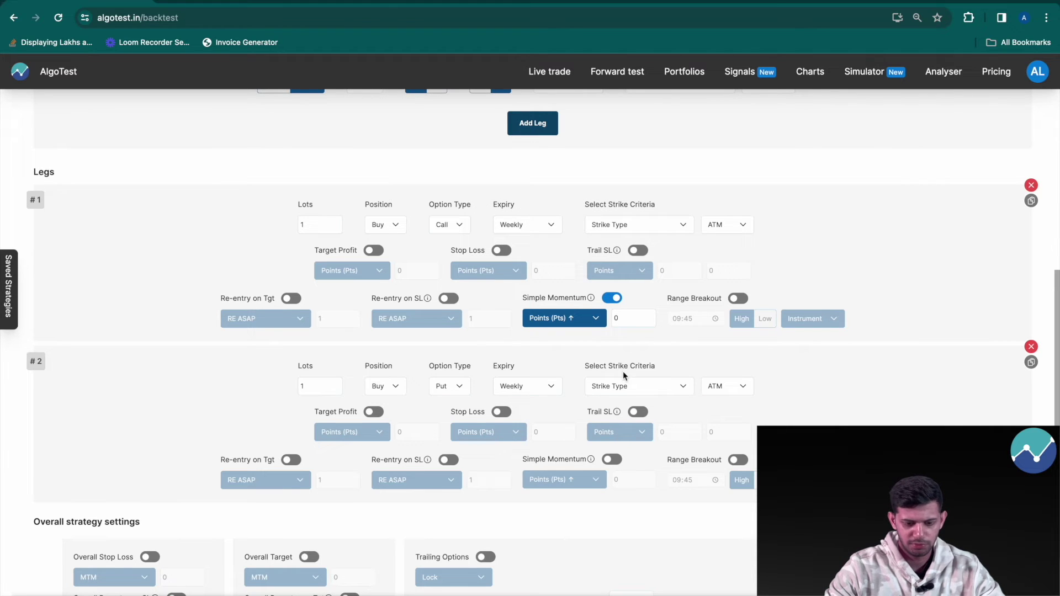
{"action": "left_click", "coordinate": [614, 462]}
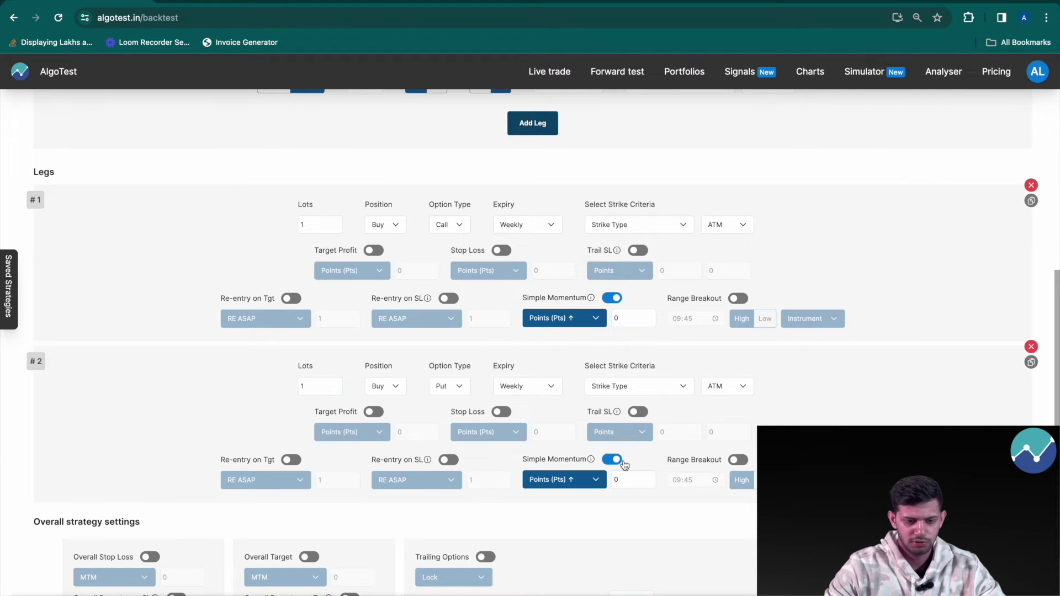
{"action": "left_click", "coordinate": [626, 315]}
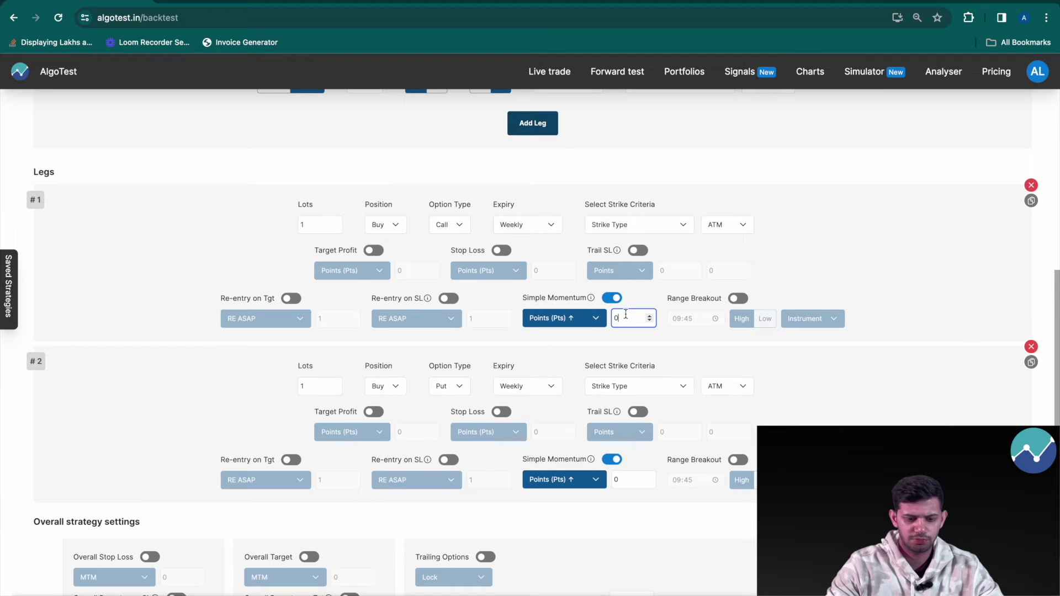
{"action": "key", "text": "BackSpace"}
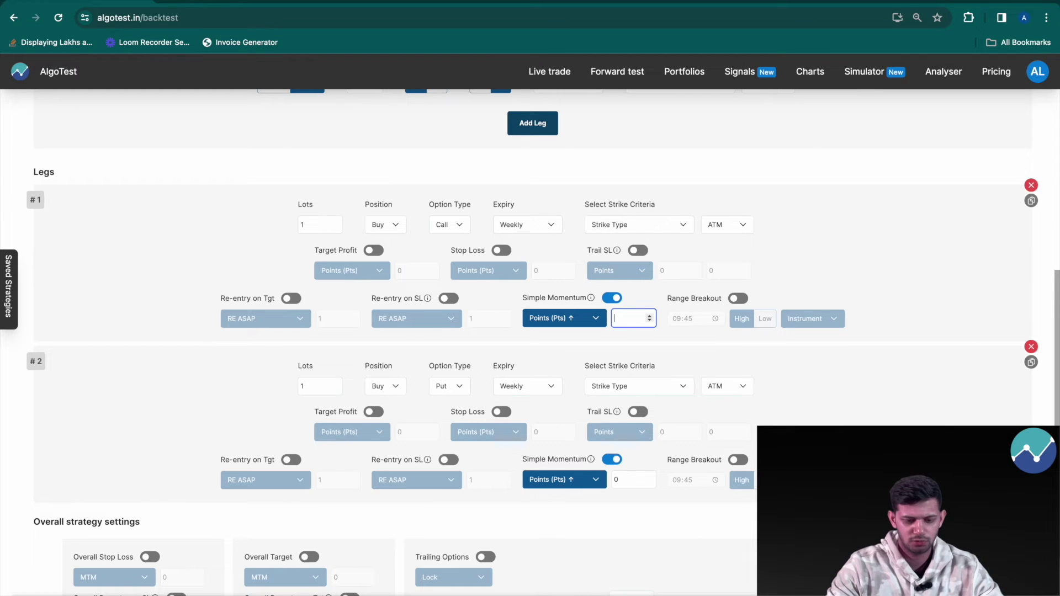
{"action": "left_click", "coordinate": [628, 349]}
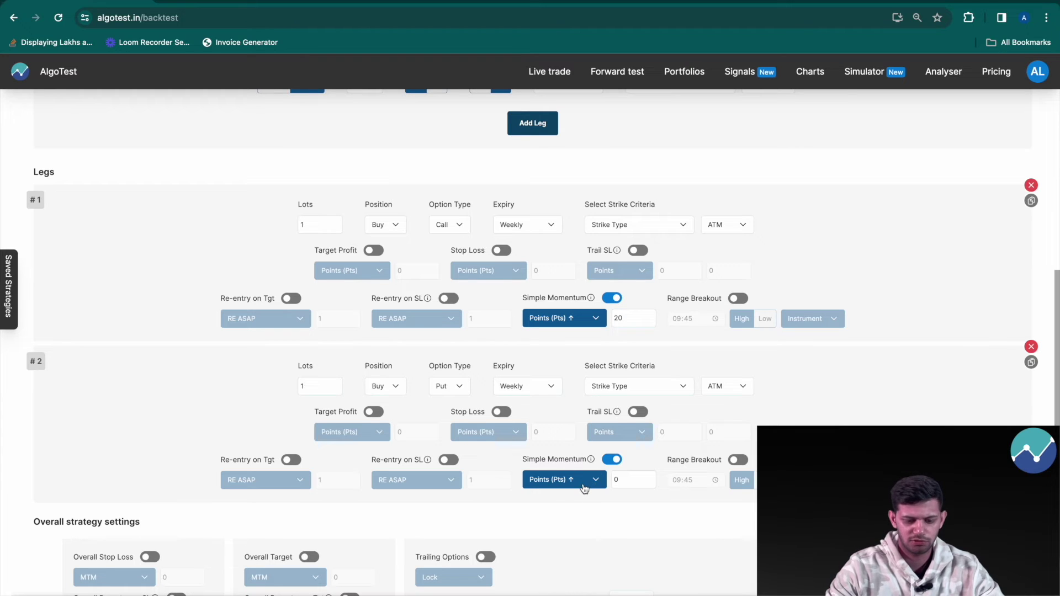
{"action": "left_click", "coordinate": [628, 478]}
{"action": "key", "text": "BackSpace"}
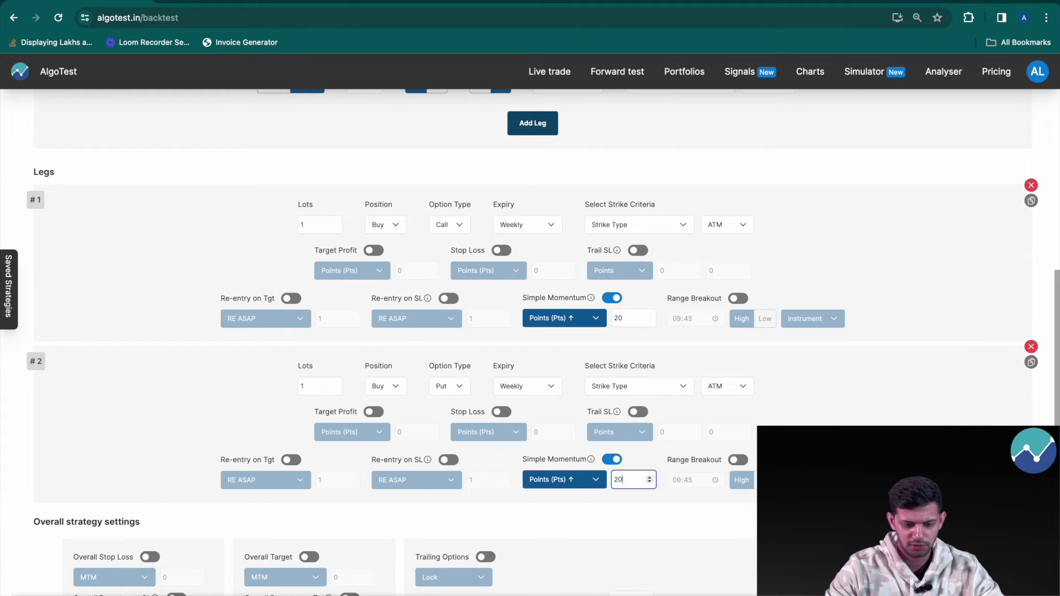
{"action": "type", "text": "20"}
{"action": "left_click", "coordinate": [571, 479]}
{"action": "scroll", "coordinate": [899, 255], "scroll_direction": "up", "scroll_amount": 1}
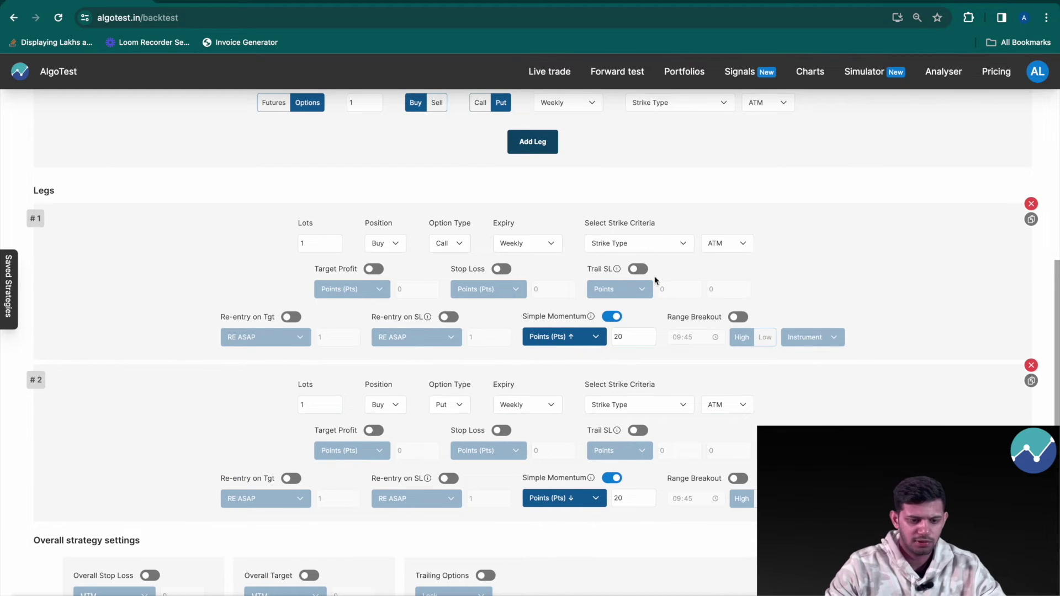
Turn on re-entry on SL with RE MOMENTUM mode for both legs.
{"action": "left_click", "coordinate": [449, 318]}
{"action": "left_click", "coordinate": [448, 479]}
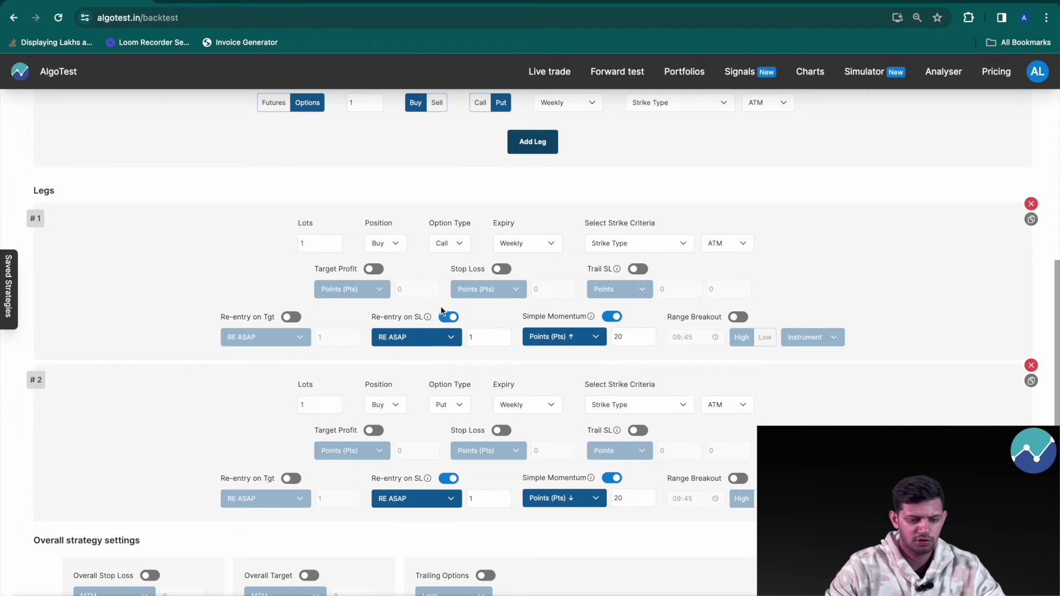
{"action": "left_click", "coordinate": [433, 340]}
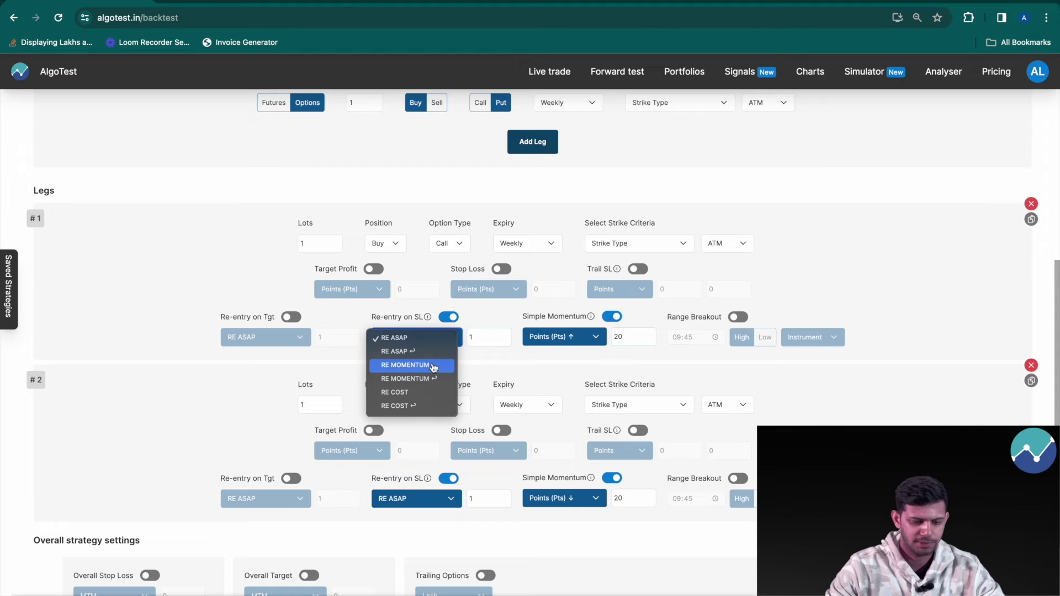
{"action": "left_click", "coordinate": [433, 365]}
{"action": "left_click", "coordinate": [418, 503]}
{"action": "left_click", "coordinate": [419, 526]}
{"action": "scroll", "coordinate": [419, 514], "scroll_direction": "up", "scroll_amount": 1}
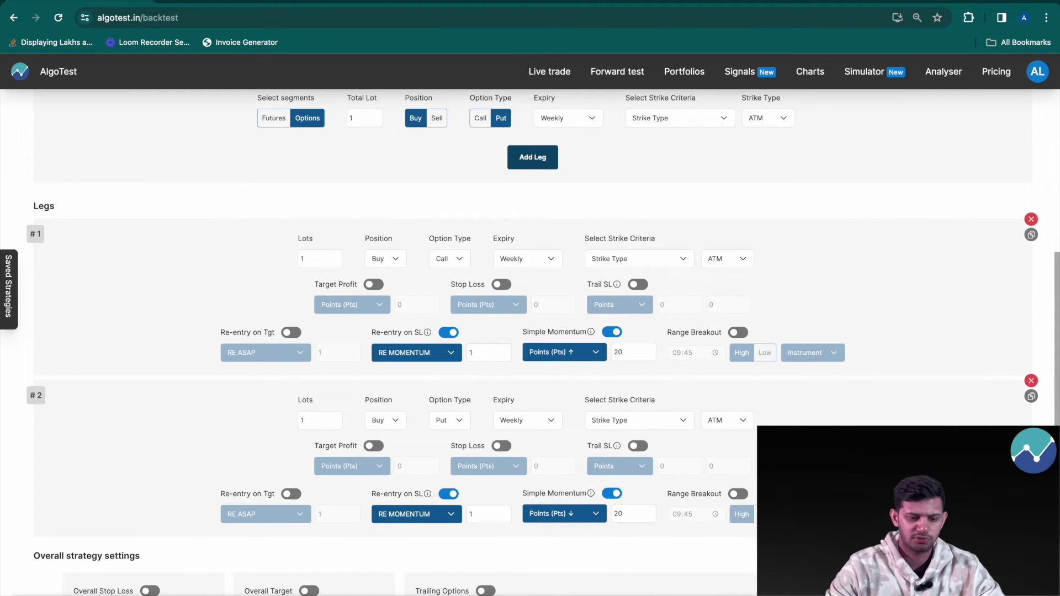
Set 10 re-entries on both legs and save the strategy as 'Re-Momentum'.
{"action": "left_click", "coordinate": [480, 352]}
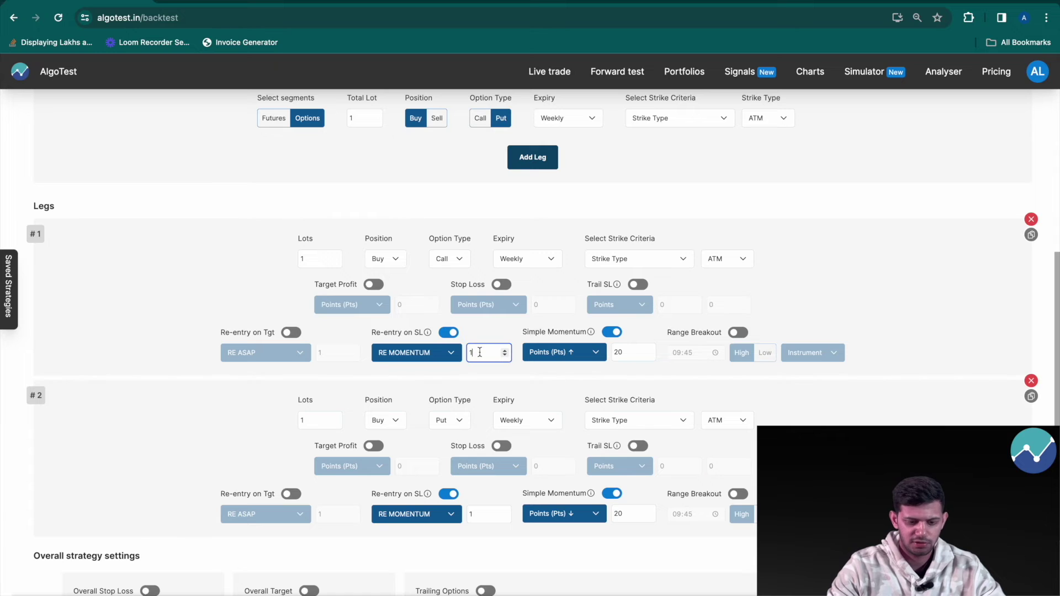
{"action": "type", "text": "0"}
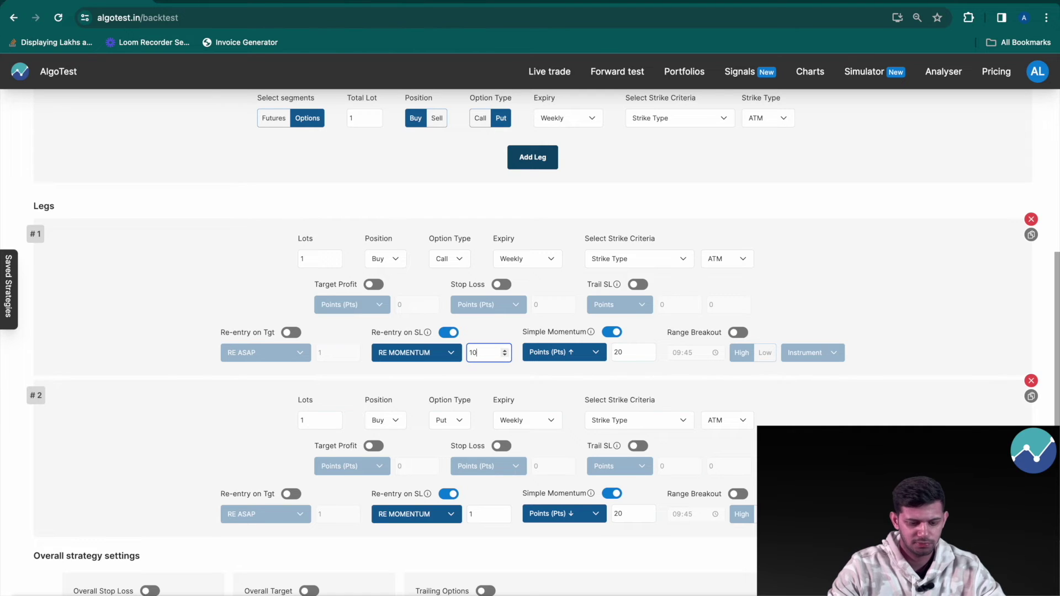
{"action": "left_click", "coordinate": [482, 515]}
{"action": "type", "text": "0"}
{"action": "left_click", "coordinate": [500, 541]}
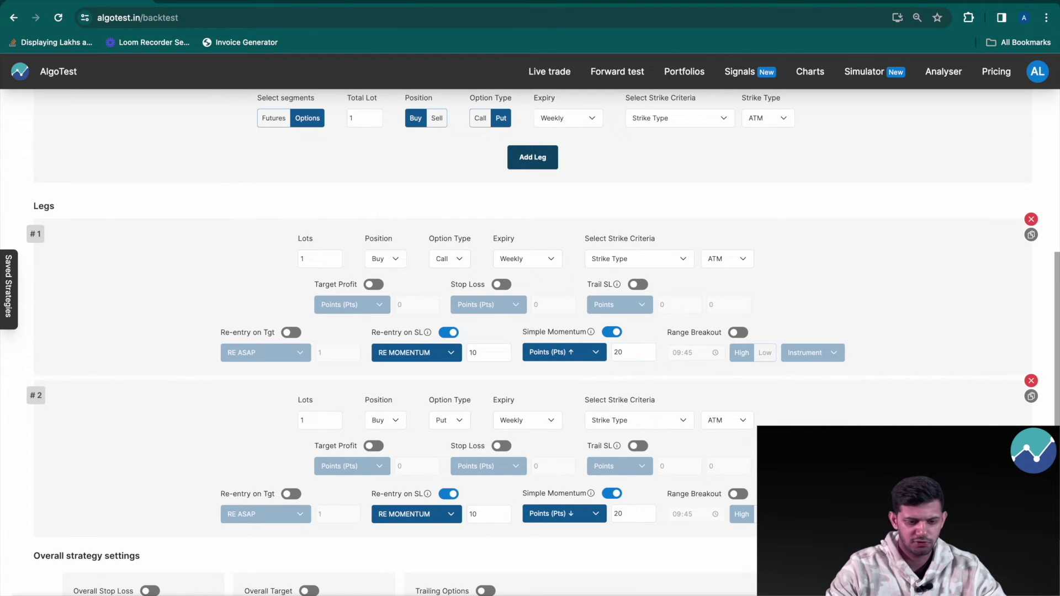
{"action": "type", "text": "Re-"}
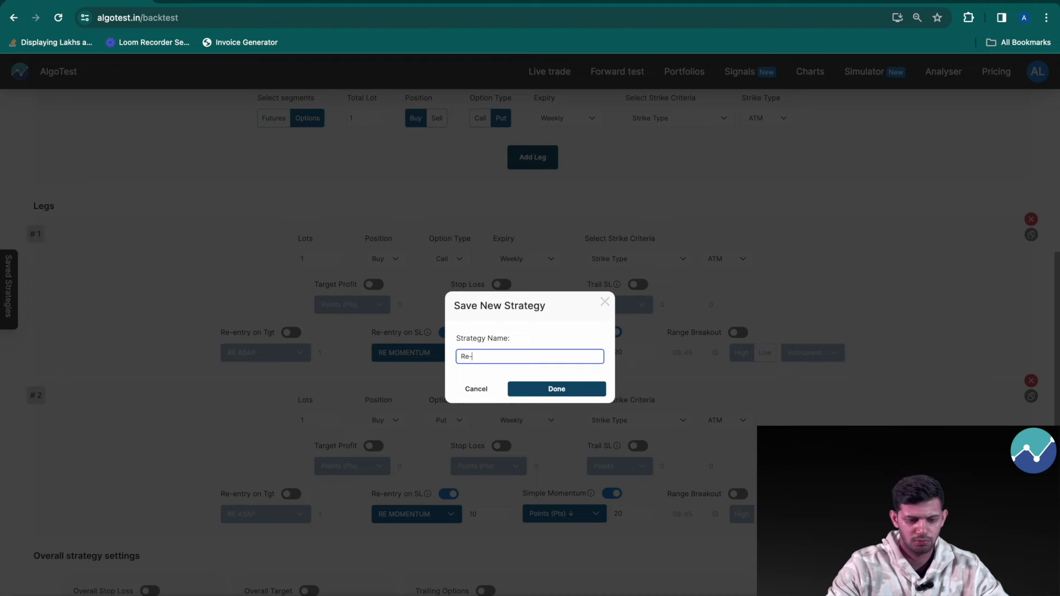
{"action": "type", "text": "Momentum"}
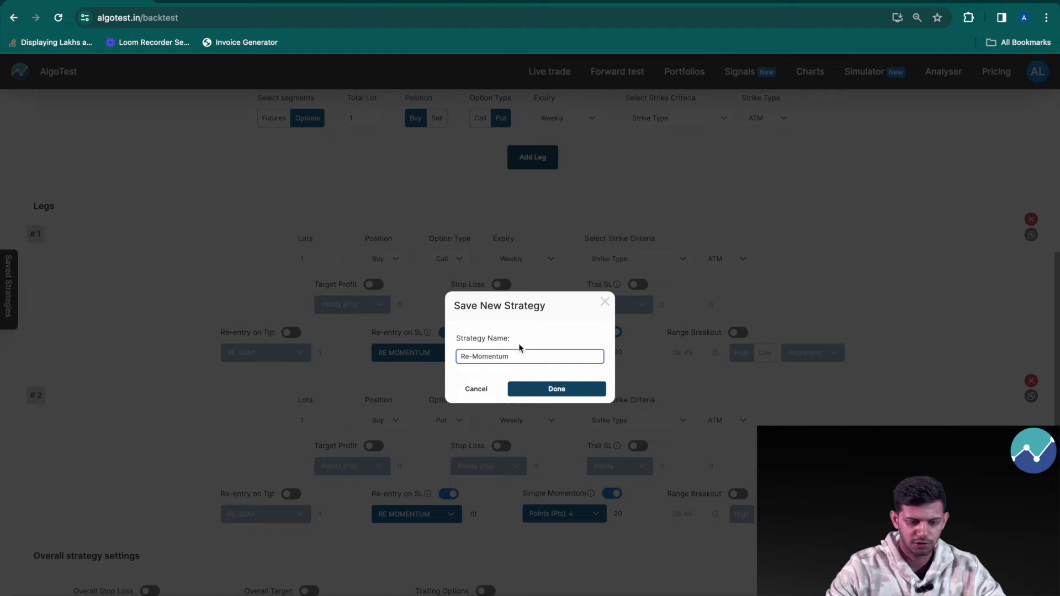
{"action": "left_click", "coordinate": [540, 389]}
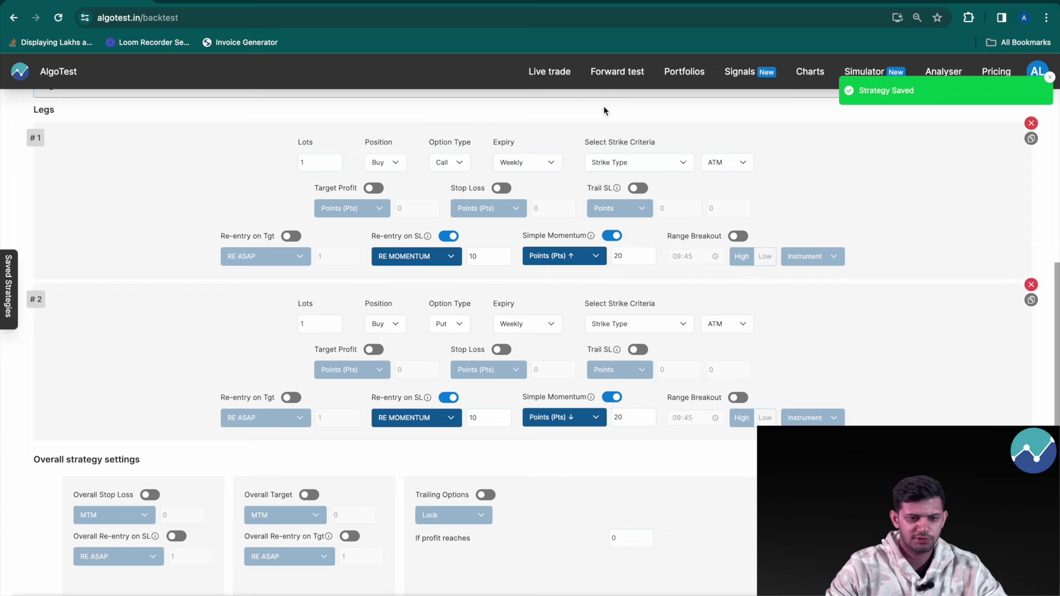
Search 'Re-mom' in Live trade and open Re-Momentum's advanced execution settings.
{"action": "left_click", "coordinate": [551, 74]}
{"action": "left_click", "coordinate": [690, 219]}
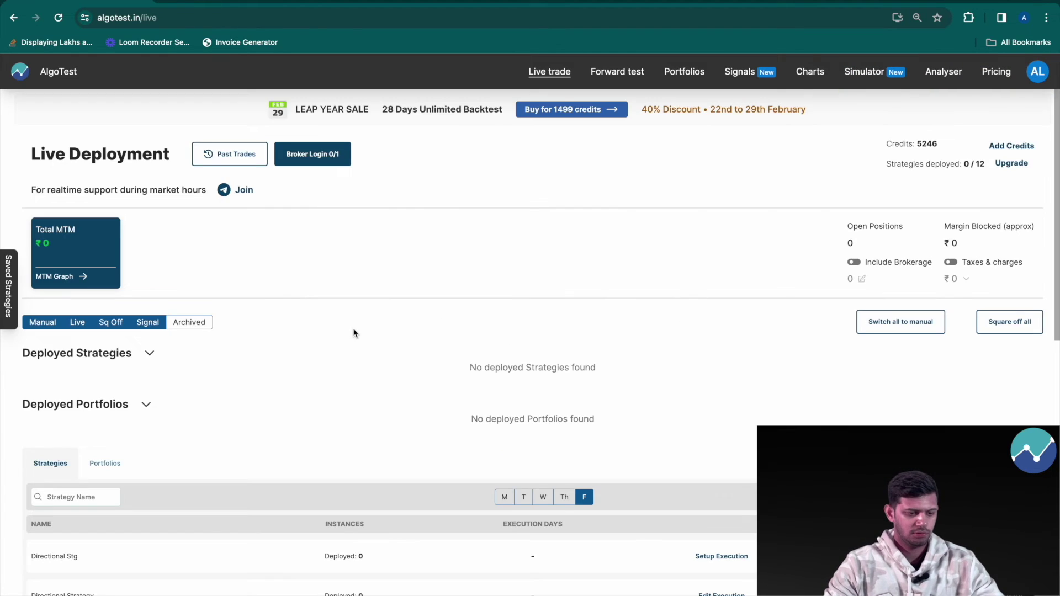
{"action": "scroll", "coordinate": [58, 421], "scroll_direction": "down", "scroll_amount": 3}
{"action": "left_click", "coordinate": [66, 365]}
{"action": "type", "text": "R"}
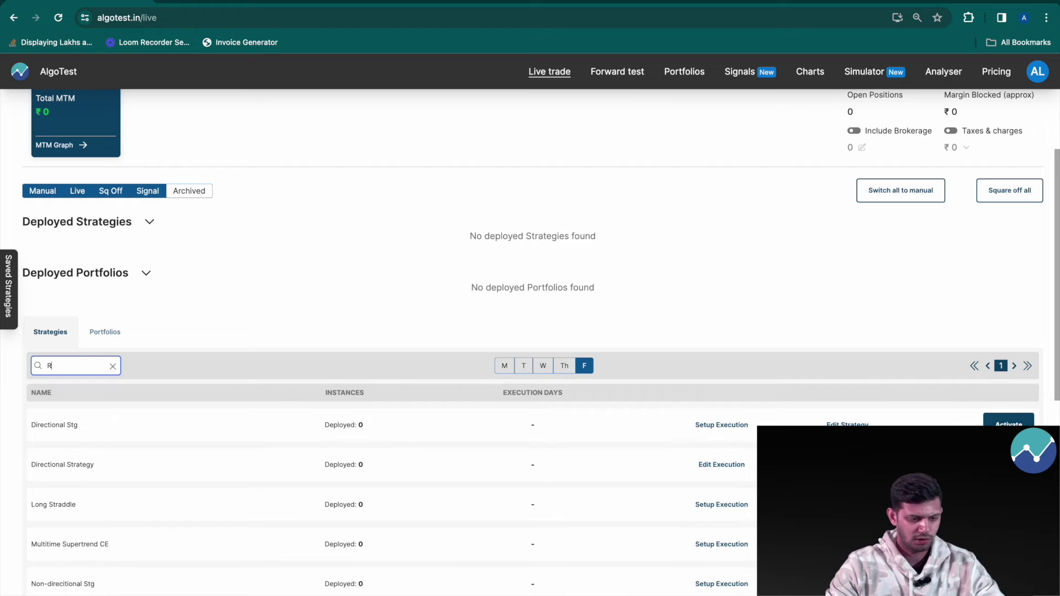
{"action": "type", "text": "e-mom"}
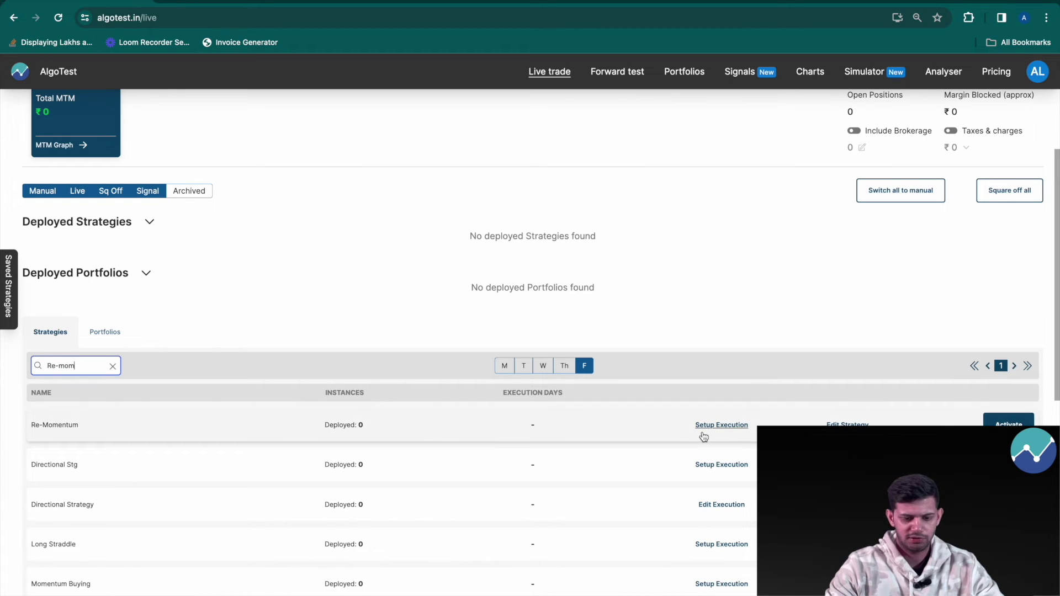
{"action": "left_click", "coordinate": [720, 426]}
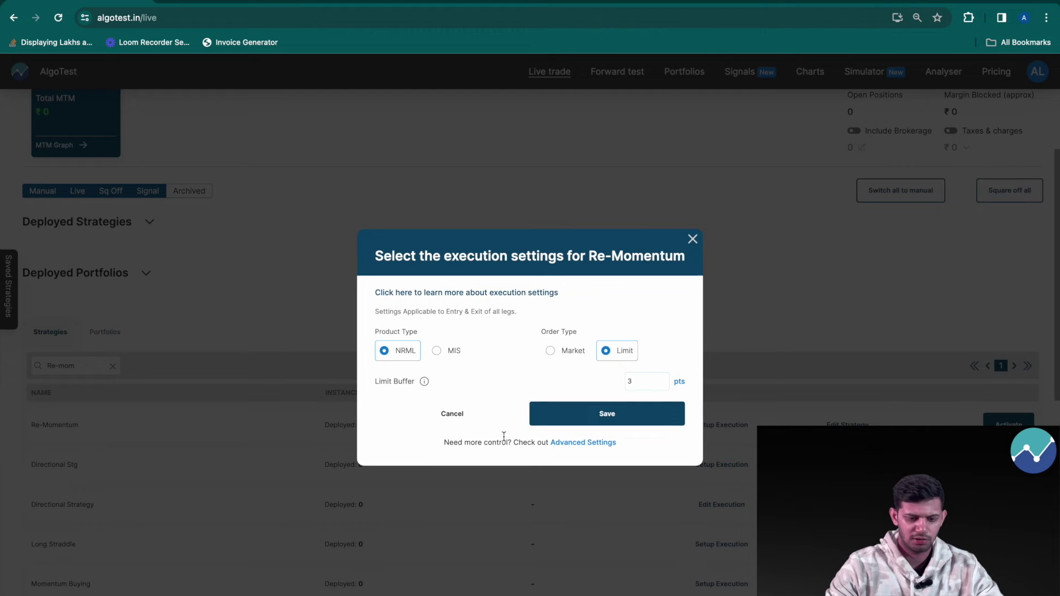
{"action": "left_click", "coordinate": [586, 447]}
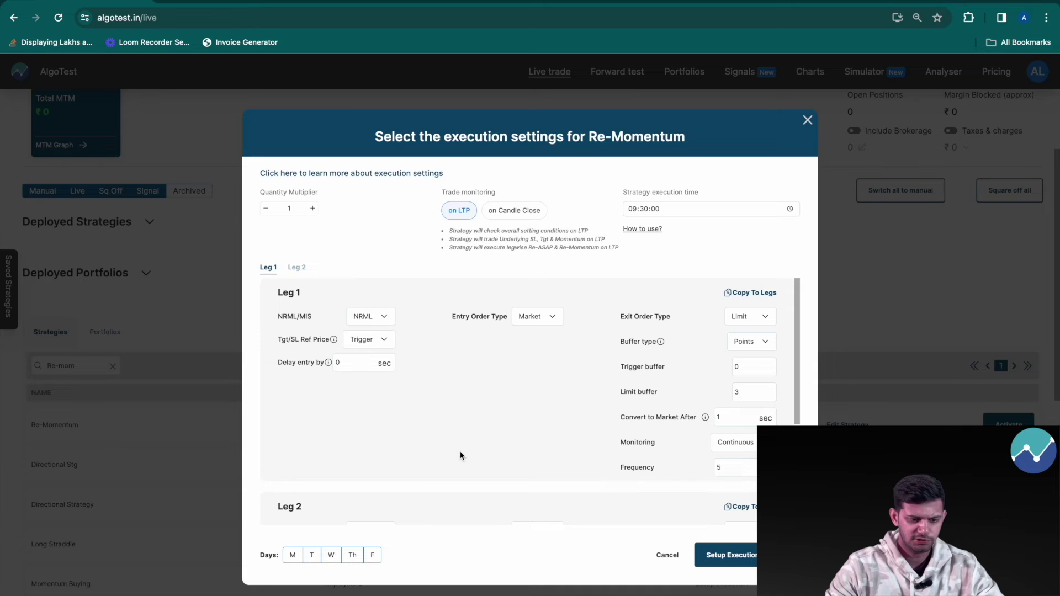
{"action": "key", "text": "XF86MonBrightnessUp"}
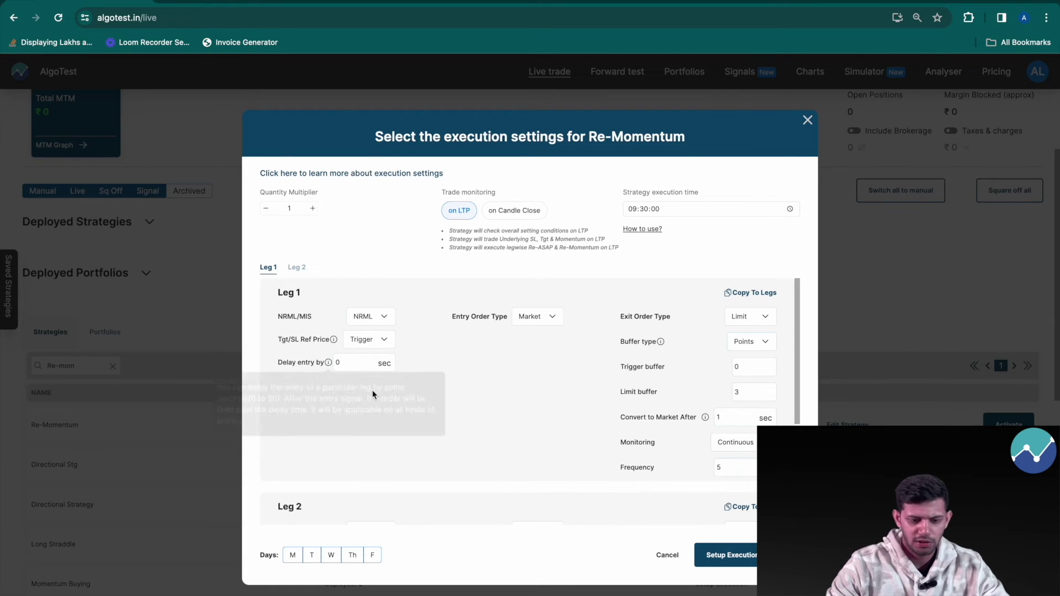
Set Leg 1 entry orders to Limit, copy to all legs, and save the execution setup.
{"action": "left_click", "coordinate": [553, 317]}
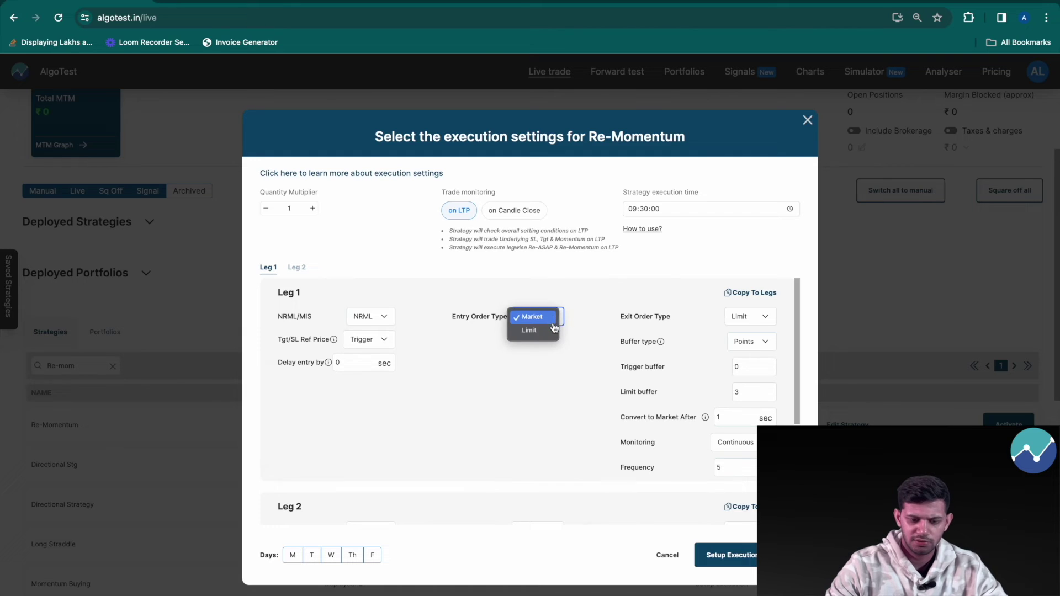
{"action": "left_click", "coordinate": [554, 329]}
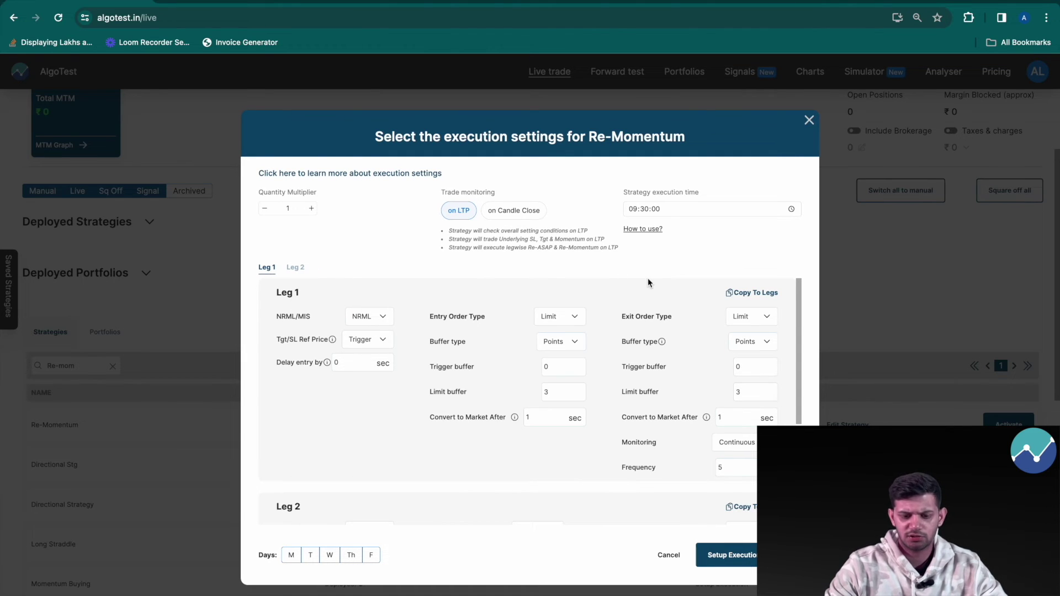
{"action": "left_click", "coordinate": [758, 293]}
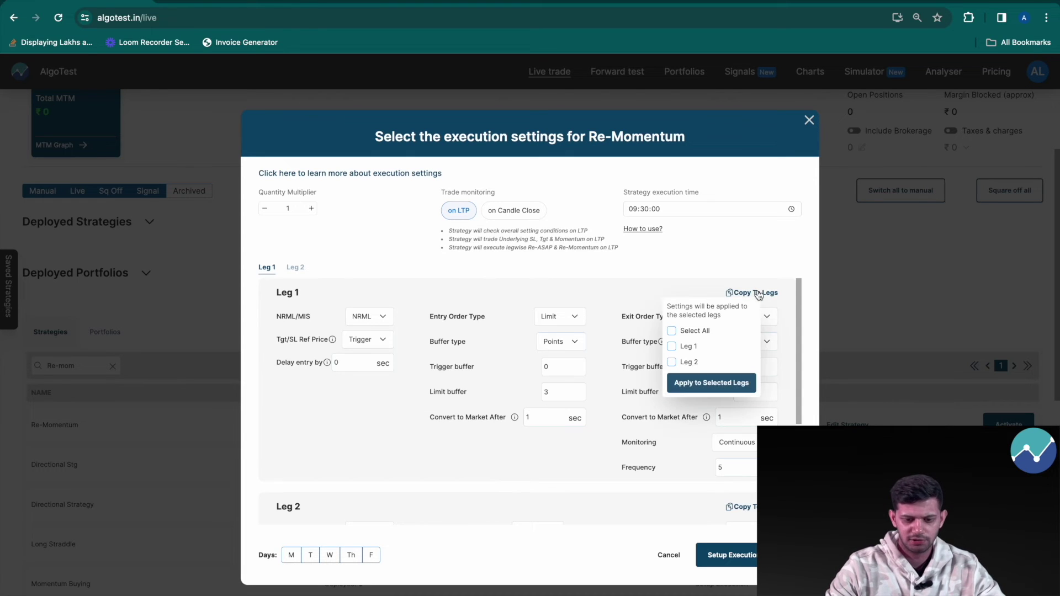
{"action": "left_click", "coordinate": [712, 334]}
{"action": "left_click", "coordinate": [713, 383]}
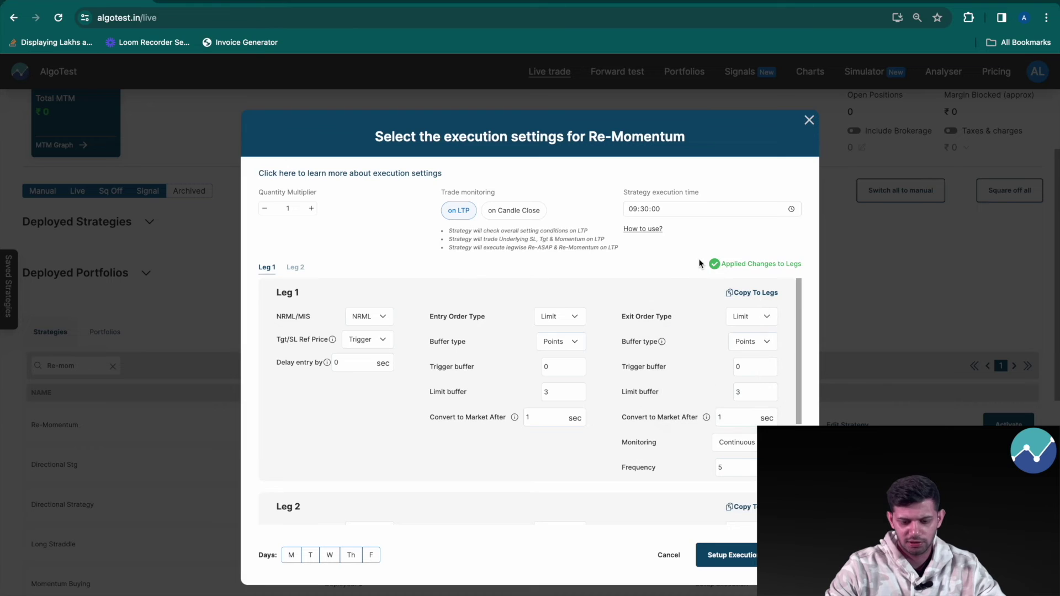
{"action": "left_click", "coordinate": [727, 557]}
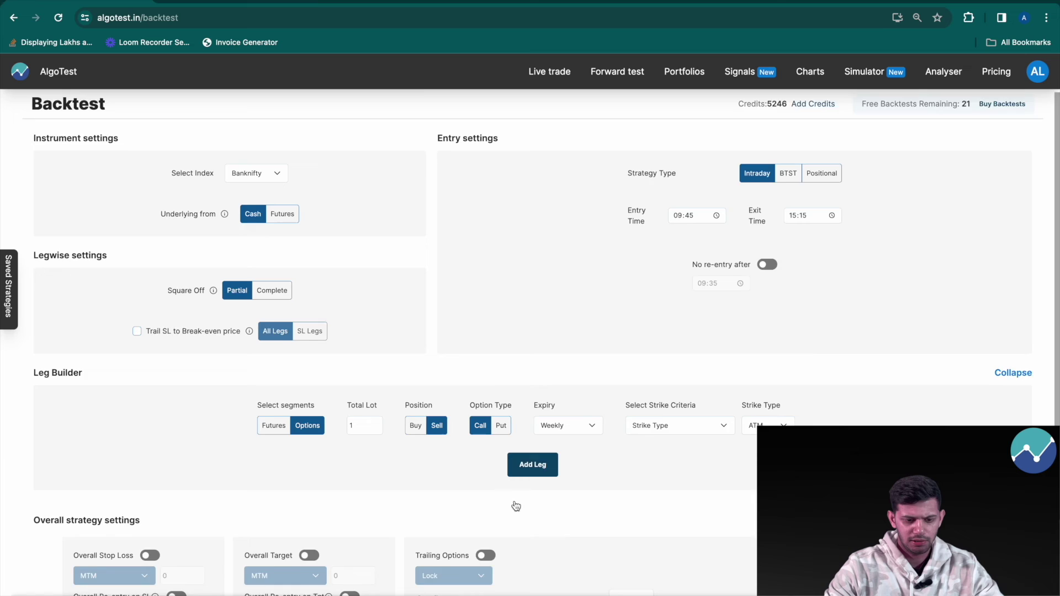
Add a sold ATM call leg and duplicate it into a second leg.
{"action": "scroll", "coordinate": [531, 464], "scroll_direction": "down", "scroll_amount": 3}
{"action": "left_click", "coordinate": [536, 389]}
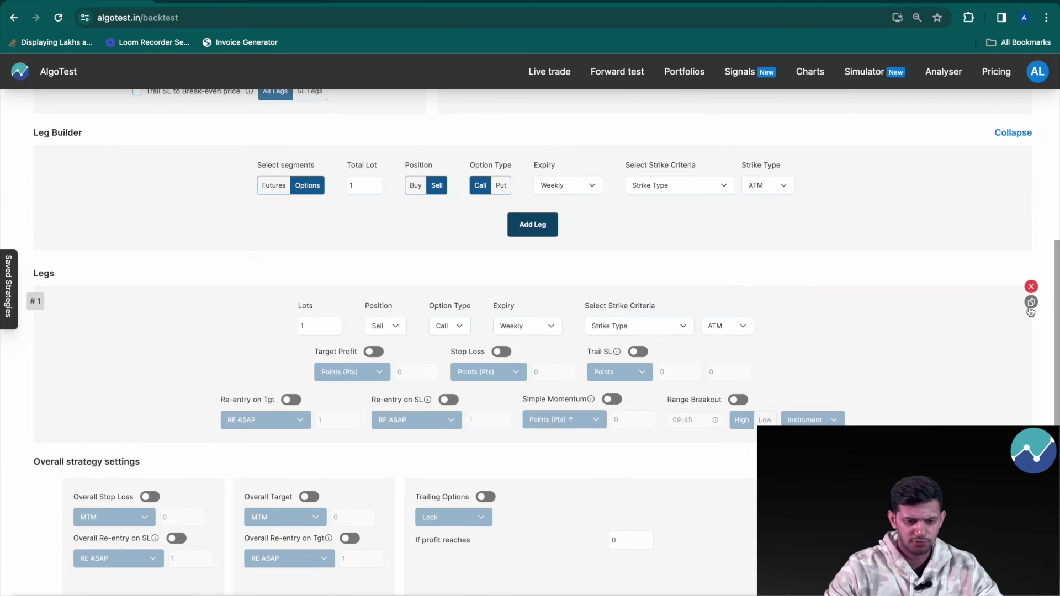
{"action": "left_click", "coordinate": [1031, 313]}
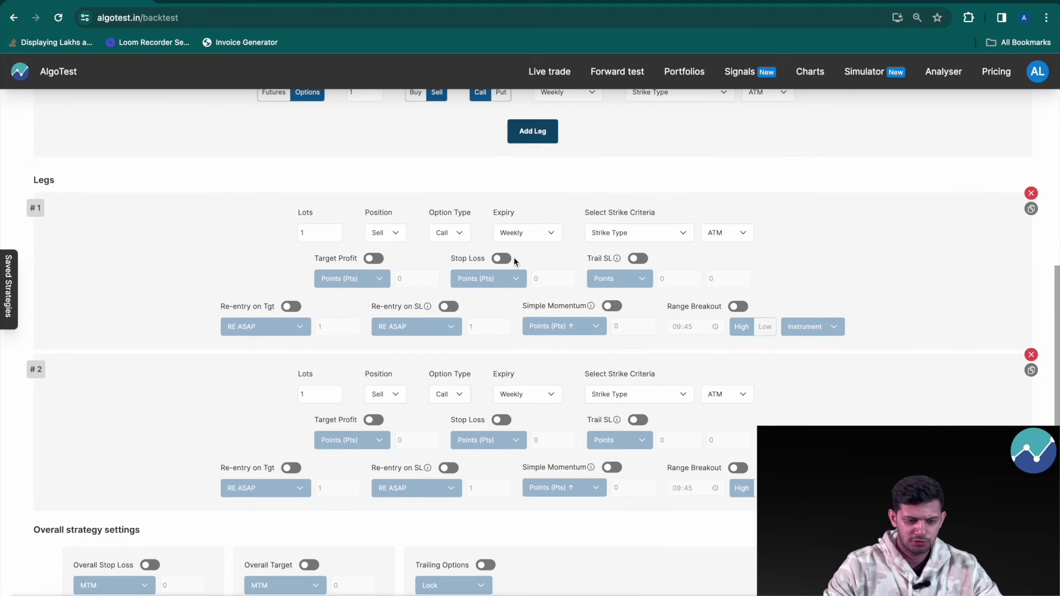
Give both legs a 50-point Underlying Pts stop loss.
{"action": "left_click", "coordinate": [508, 261]}
{"action": "left_click", "coordinate": [510, 282]}
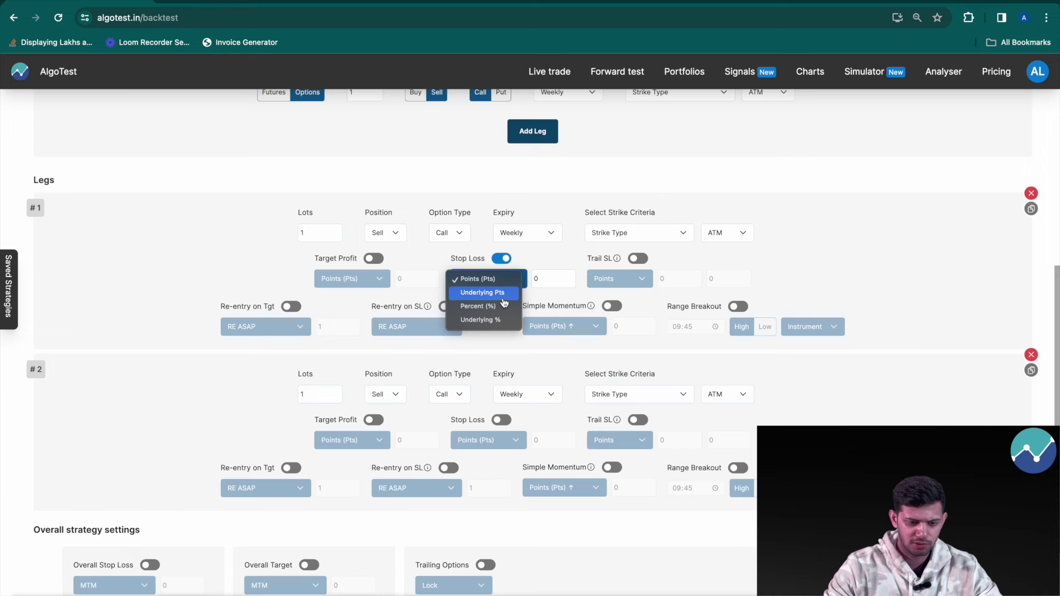
{"action": "left_click", "coordinate": [486, 292]}
{"action": "left_click", "coordinate": [544, 278]}
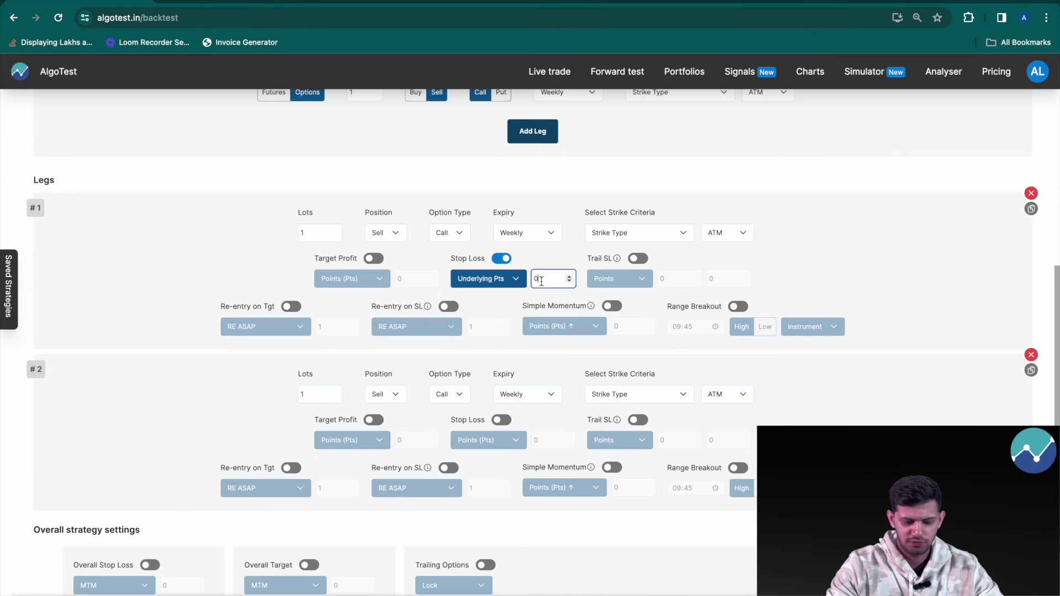
{"action": "type", "text": "50"}
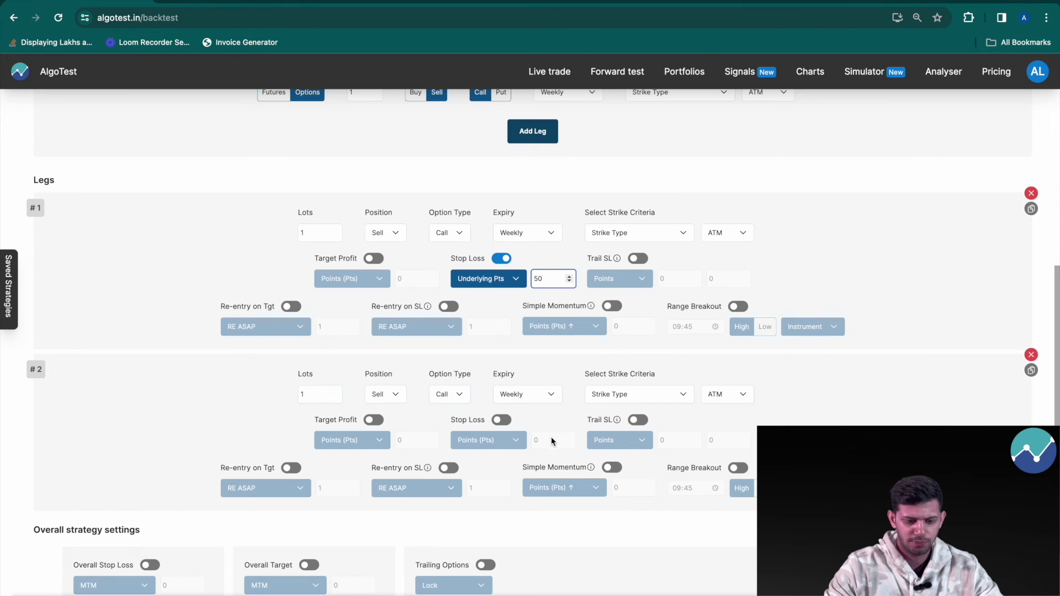
{"action": "left_click", "coordinate": [502, 421]}
{"action": "left_click", "coordinate": [500, 442]}
{"action": "left_click", "coordinate": [486, 454]}
{"action": "left_click", "coordinate": [547, 440]}
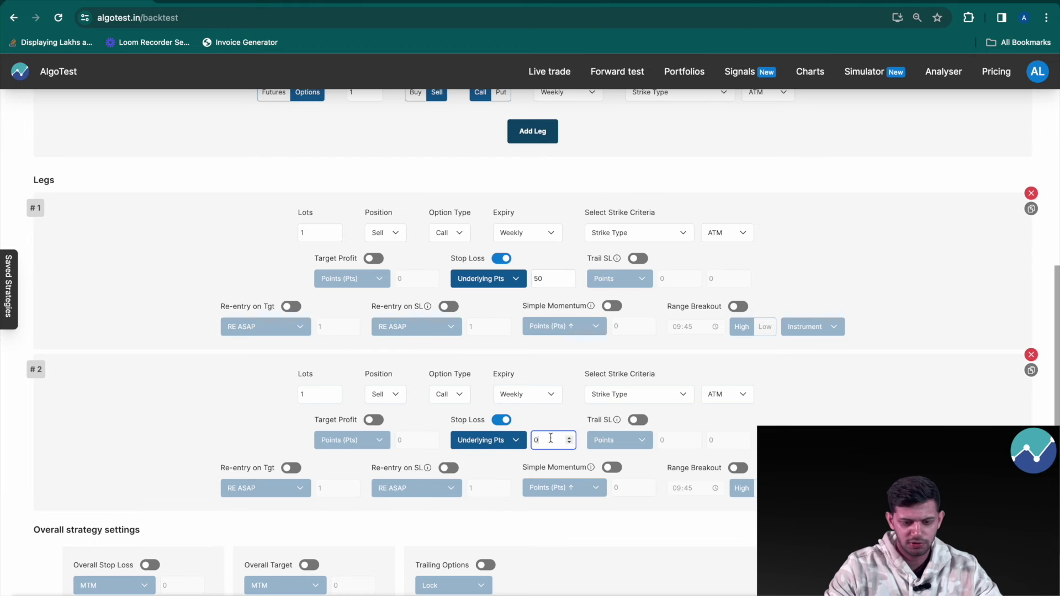
{"action": "type", "text": "50"}
{"action": "scroll", "coordinate": [747, 146], "scroll_direction": "down", "scroll_amount": 1}
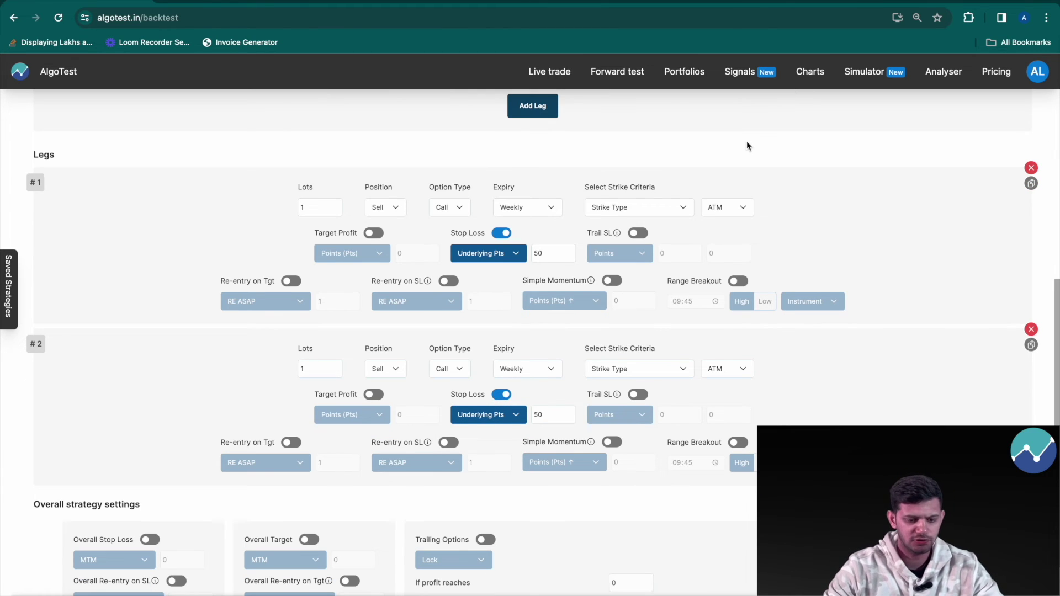
{"action": "scroll", "coordinate": [578, 365], "scroll_direction": "up", "scroll_amount": 1}
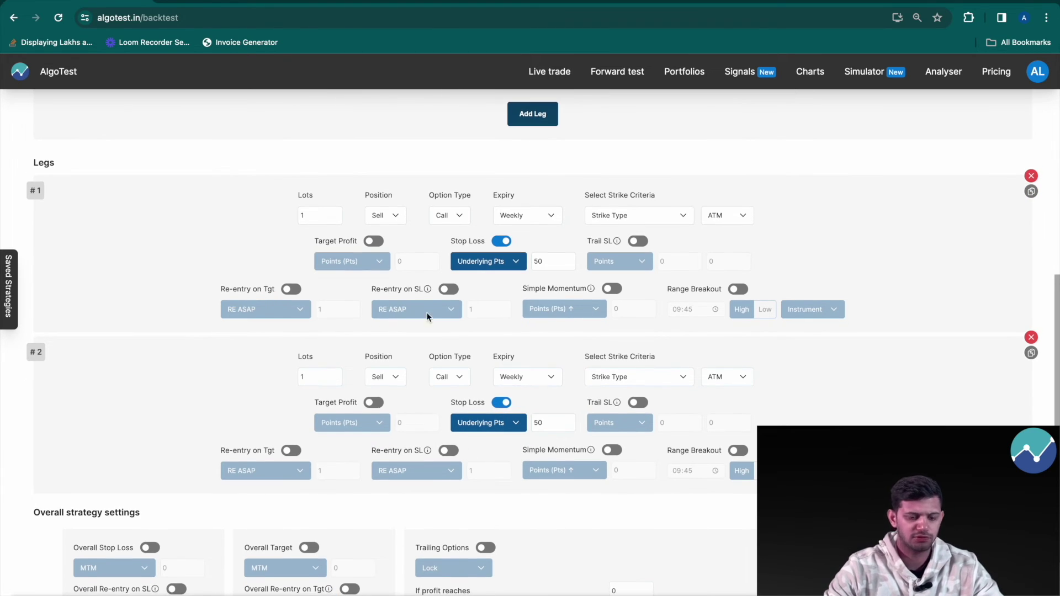
Set re-entry on SL to RE COST for both legs.
{"action": "left_click", "coordinate": [451, 290]}
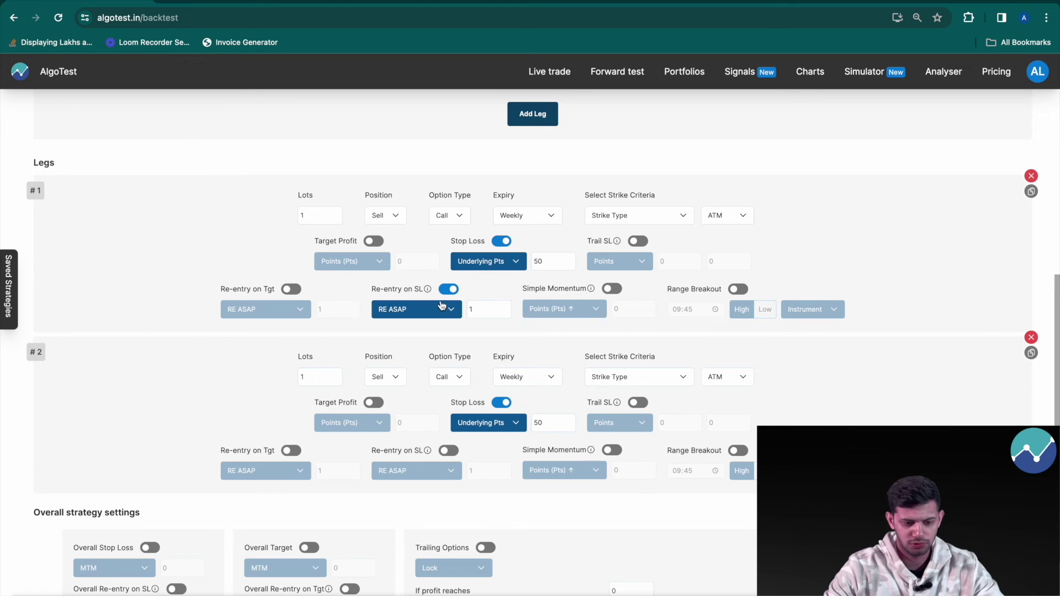
{"action": "left_click", "coordinate": [442, 308]}
{"action": "left_click", "coordinate": [420, 364]}
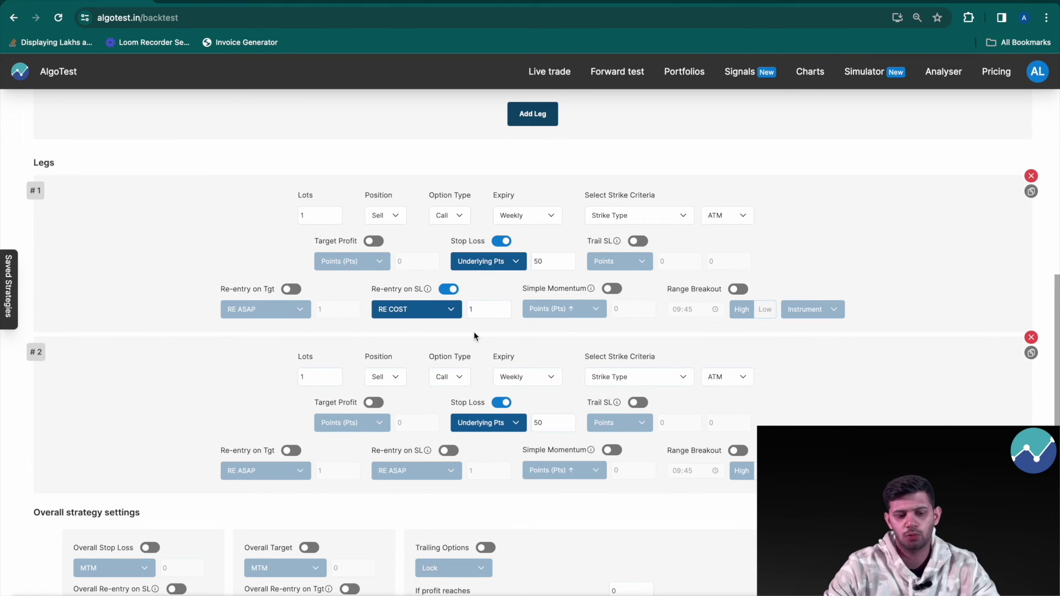
{"action": "left_click", "coordinate": [449, 453]}
{"action": "left_click", "coordinate": [445, 470]}
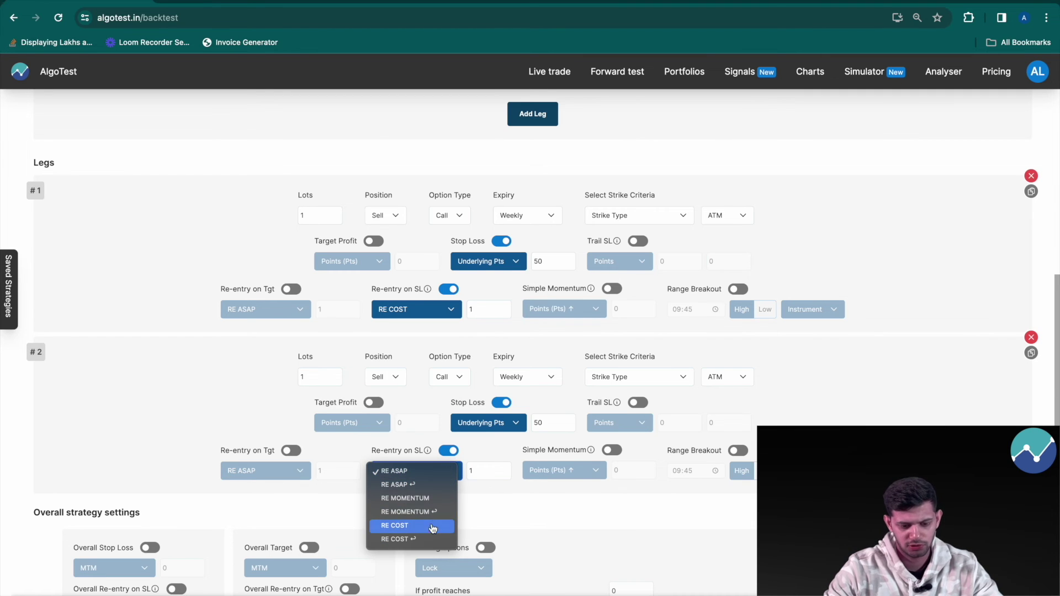
{"action": "left_click", "coordinate": [433, 526]}
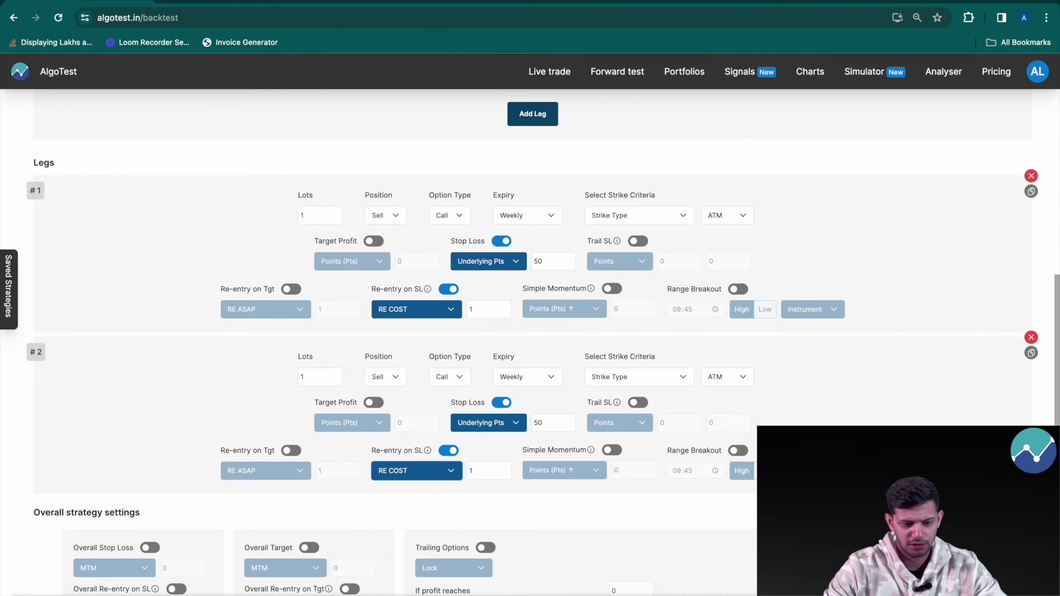
Save the strategy as 'Re-Cost' and go to Live trade.
{"action": "key", "text": "ctrl+s"}
{"action": "left_click", "coordinate": [509, 351]}
{"action": "type", "text": "Re-"}
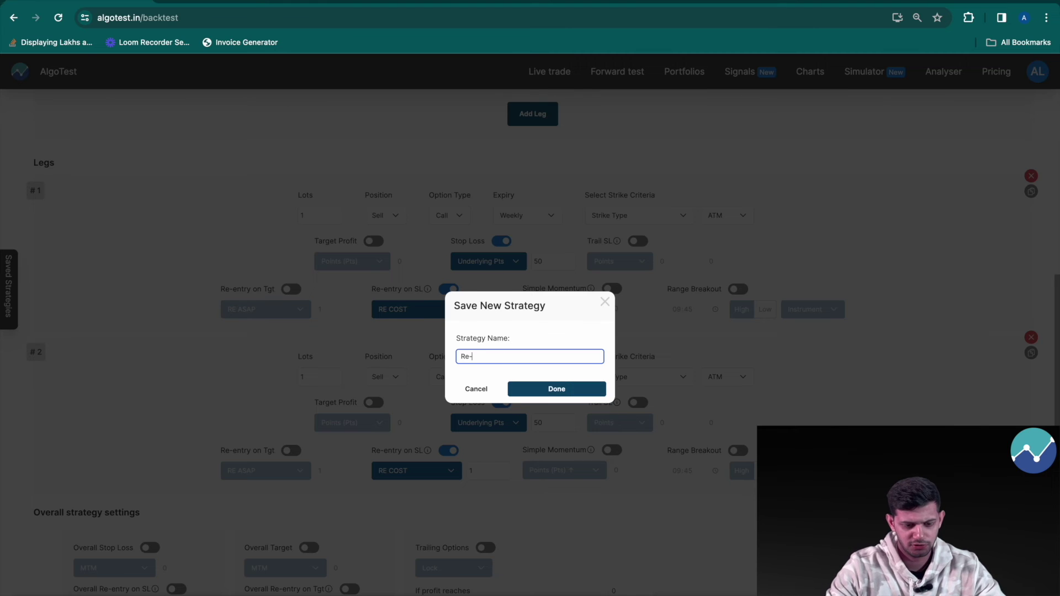
{"action": "type", "text": "Cost"}
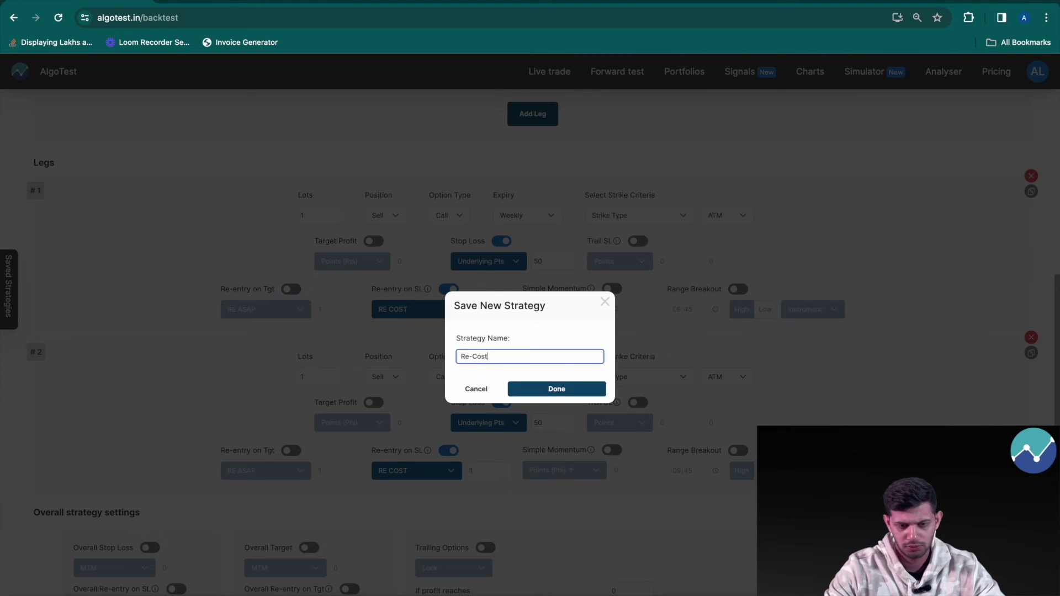
{"action": "left_click", "coordinate": [538, 391]}
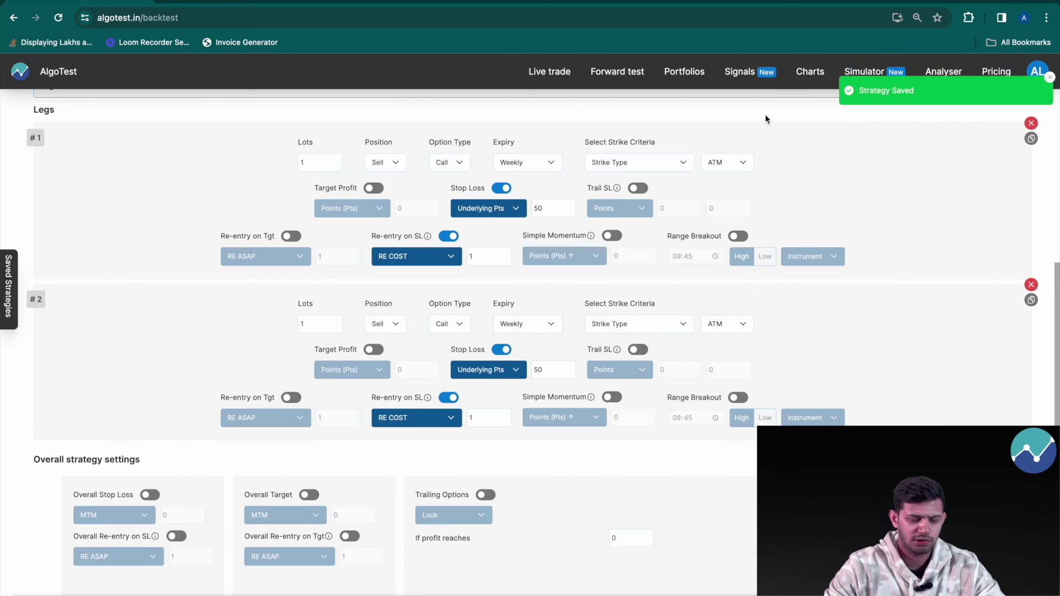
{"action": "left_click", "coordinate": [561, 75]}
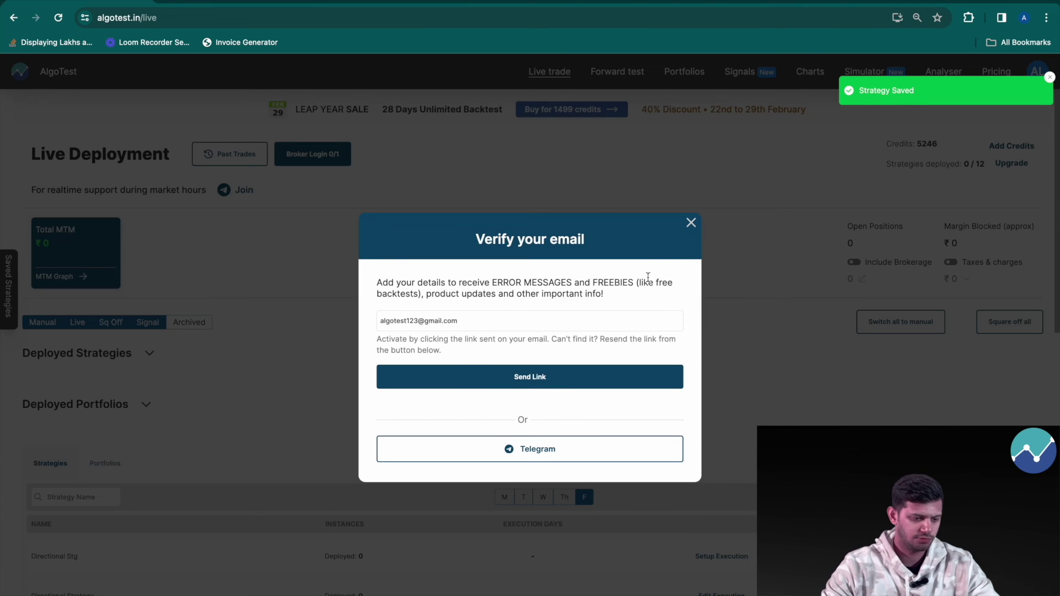
Search 're-co' in Live trade and open Re-Cost's advanced execution settings.
{"action": "left_click", "coordinate": [691, 223]}
{"action": "scroll", "coordinate": [111, 469], "scroll_direction": "down", "scroll_amount": 2}
{"action": "left_click", "coordinate": [92, 386]}
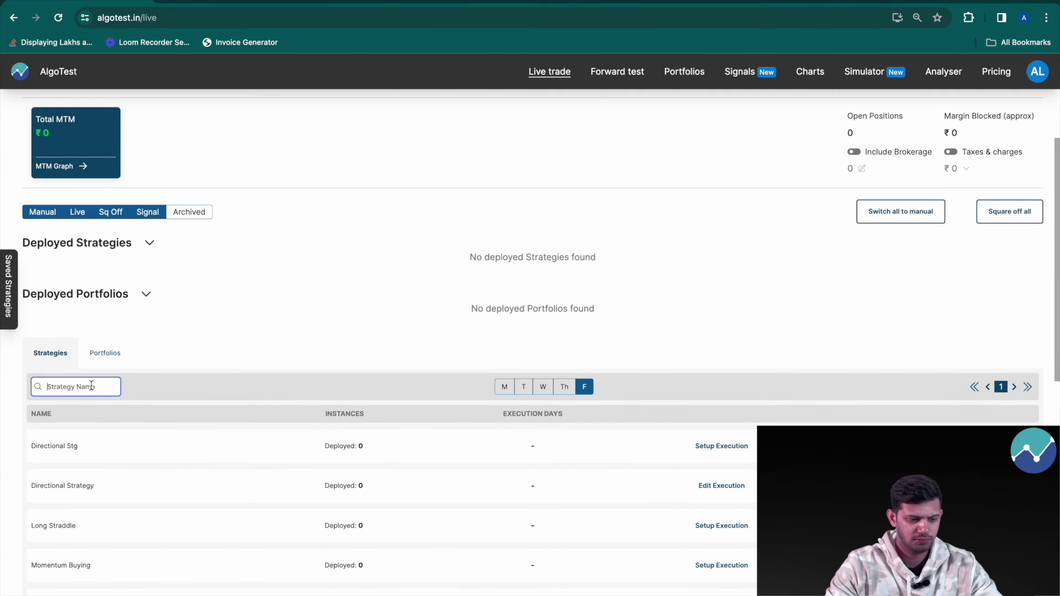
{"action": "type", "text": "re-co"}
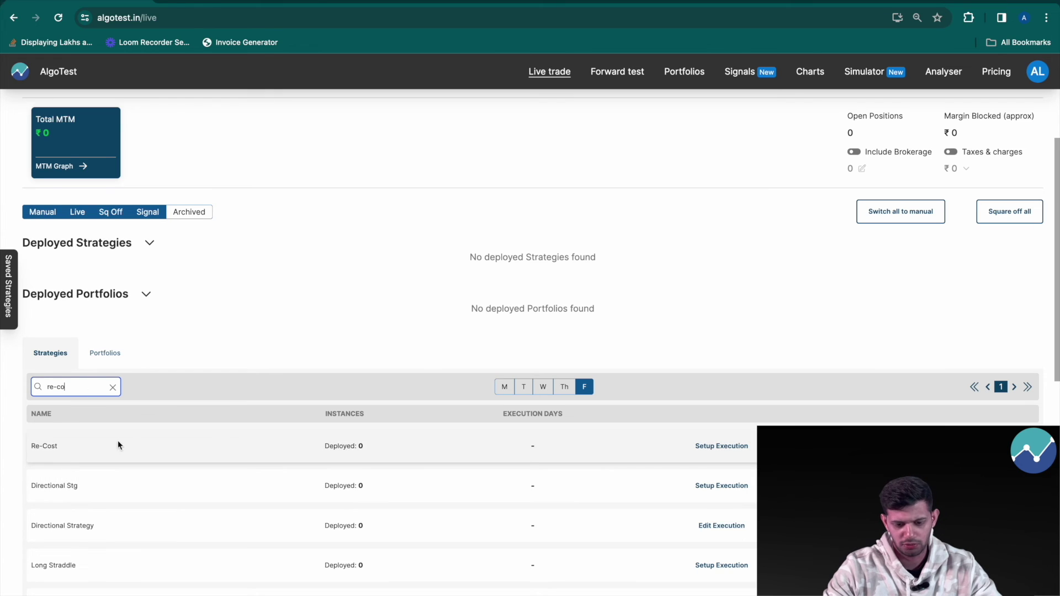
{"action": "left_click", "coordinate": [741, 450]}
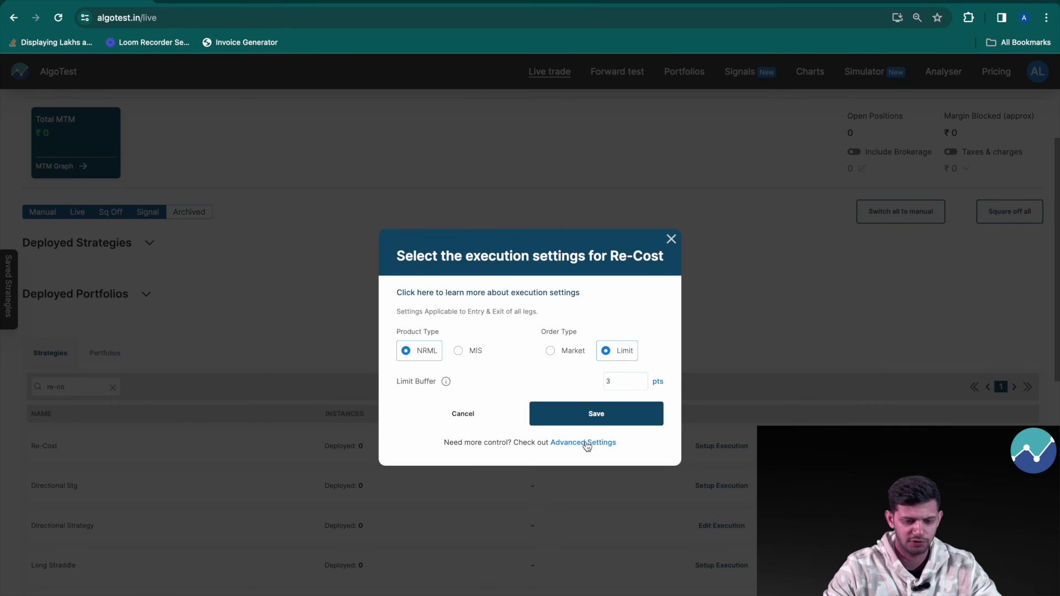
{"action": "left_click", "coordinate": [604, 444]}
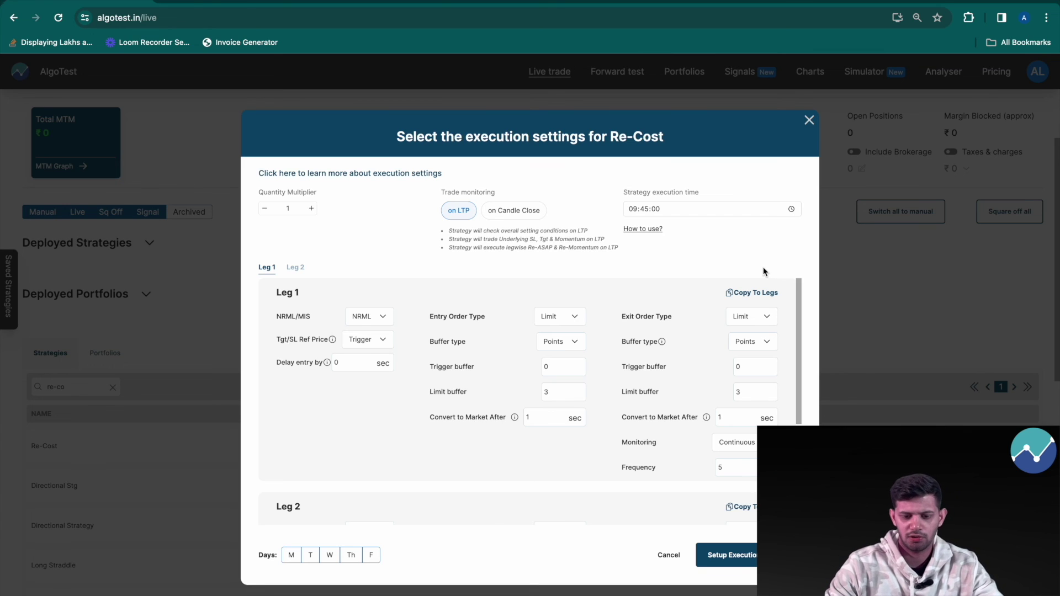
Copy Leg 1's limit entry and exit settings to both legs.
{"action": "left_click", "coordinate": [771, 301]}
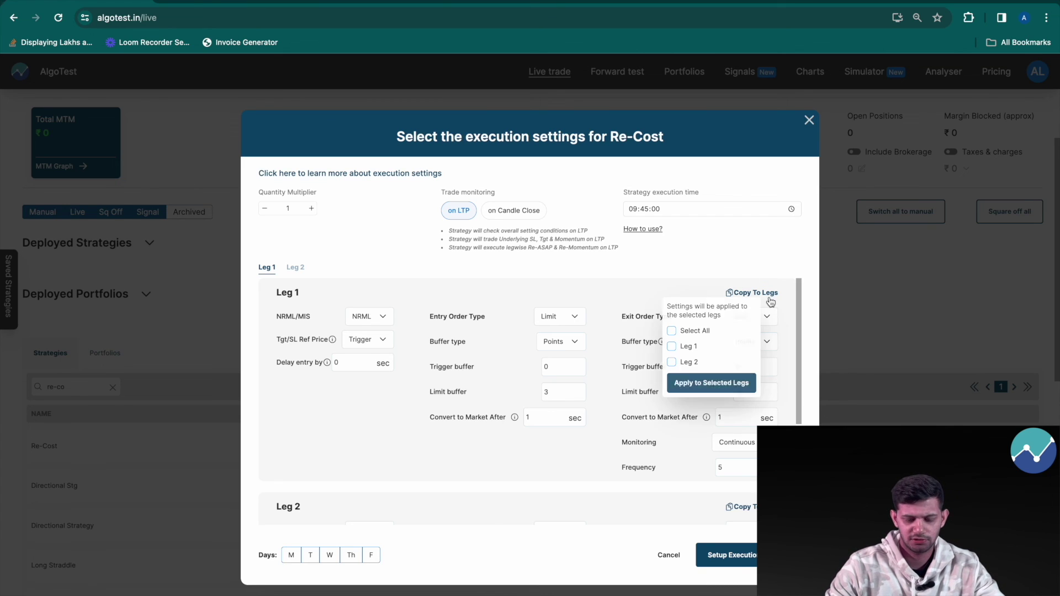
{"action": "left_click", "coordinate": [695, 331]}
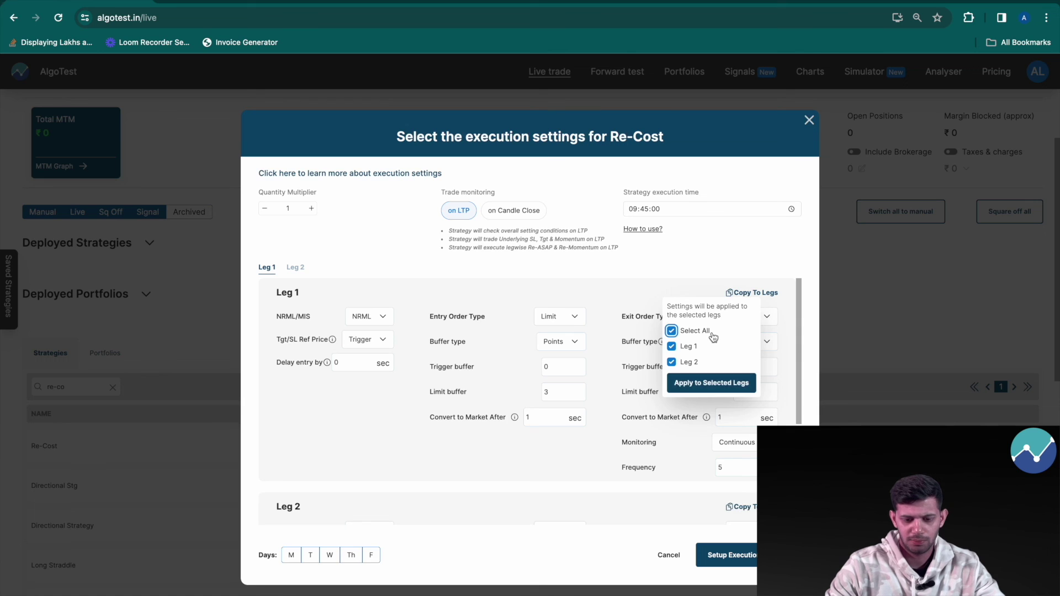
{"action": "left_click", "coordinate": [727, 390]}
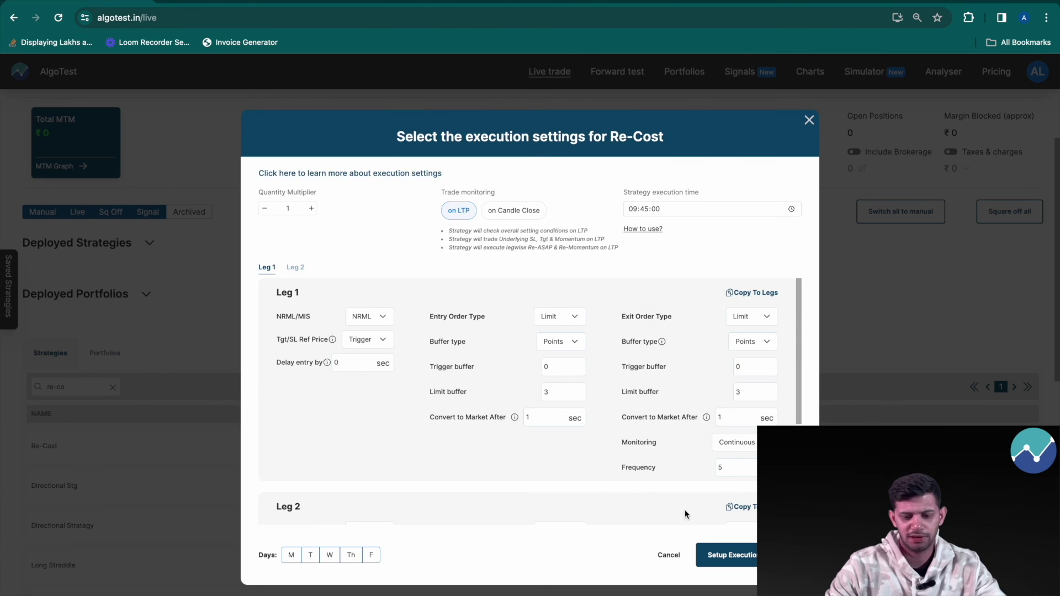